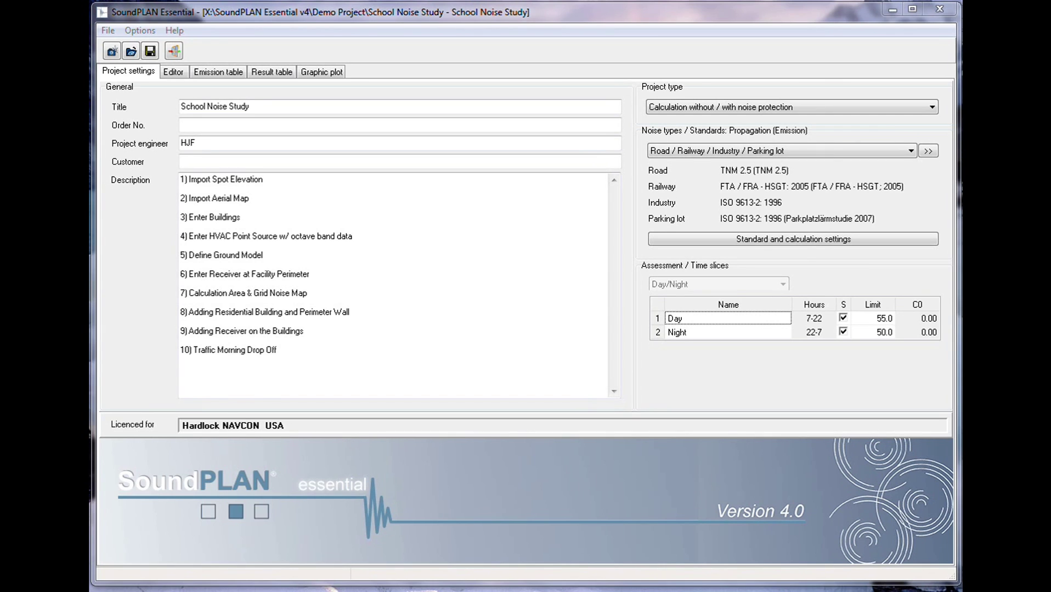
Check the project's country and standards selection list, including the FTA / FRA - HSGT: 2005 railway standard
left_click(790, 240)
left_click(391, 112)
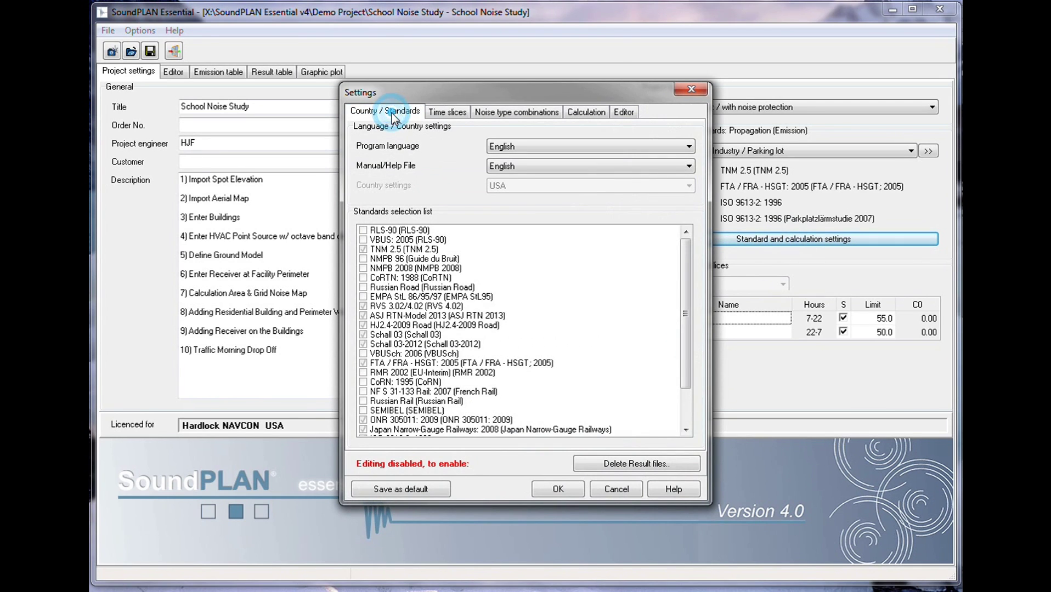
left_click(401, 365)
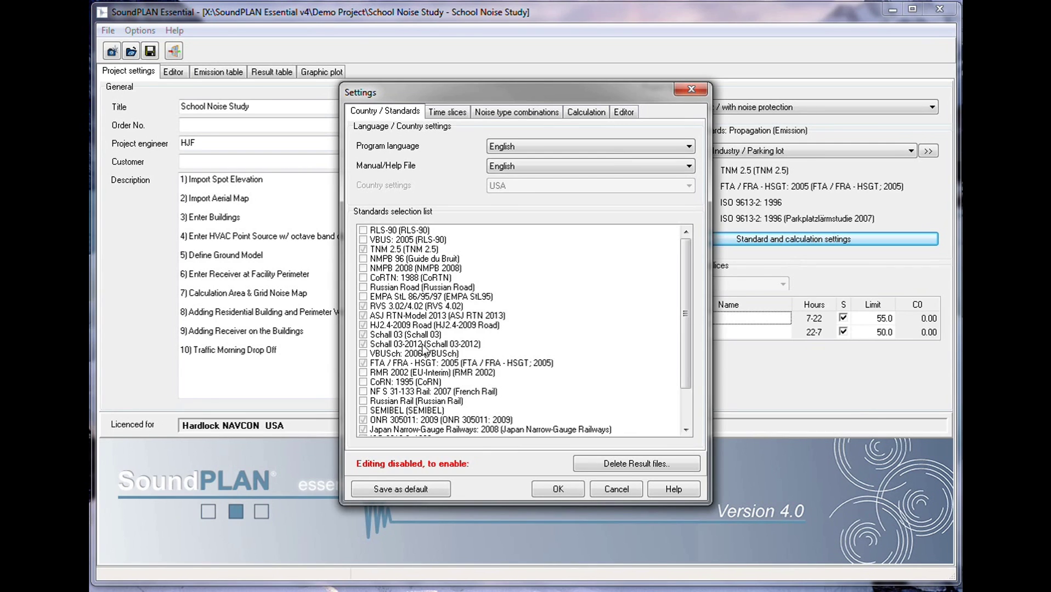
left_click(558, 490)
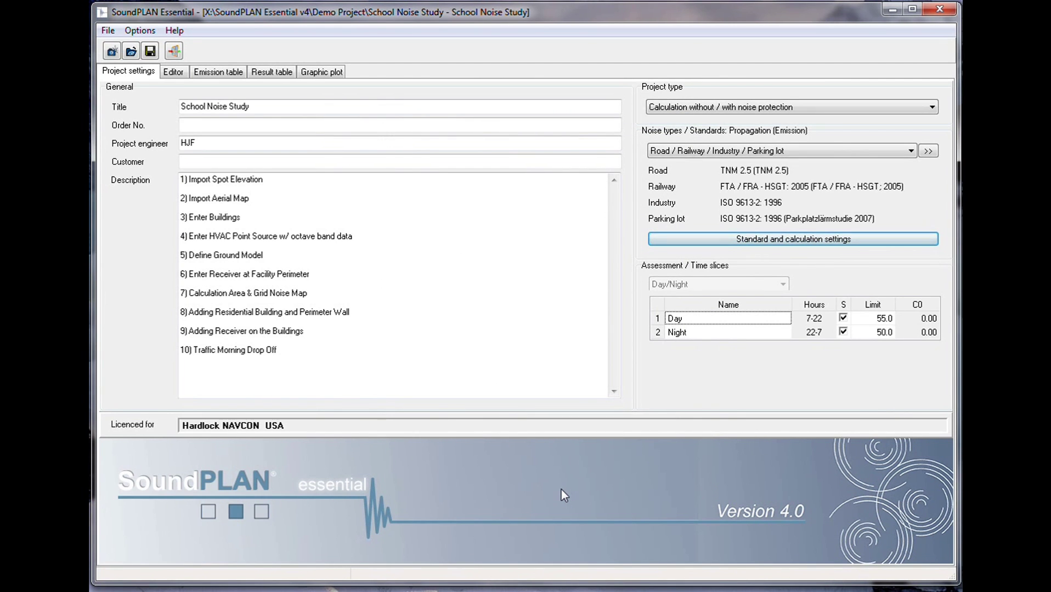
Select the Train NB railway line beside the school field in the editor's site map
left_click(174, 74)
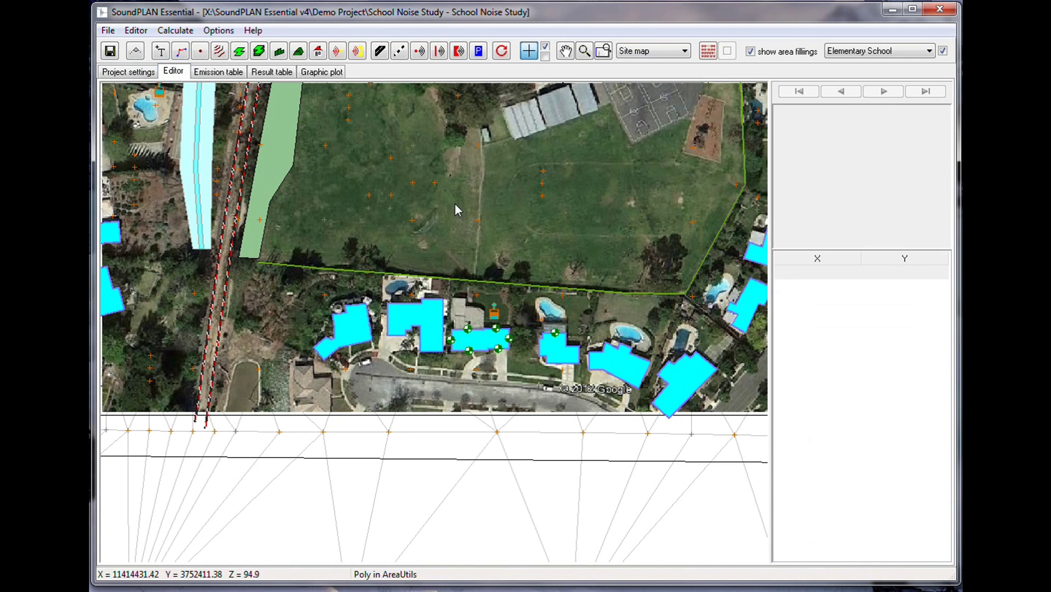
scroll(455, 210, "down", 4)
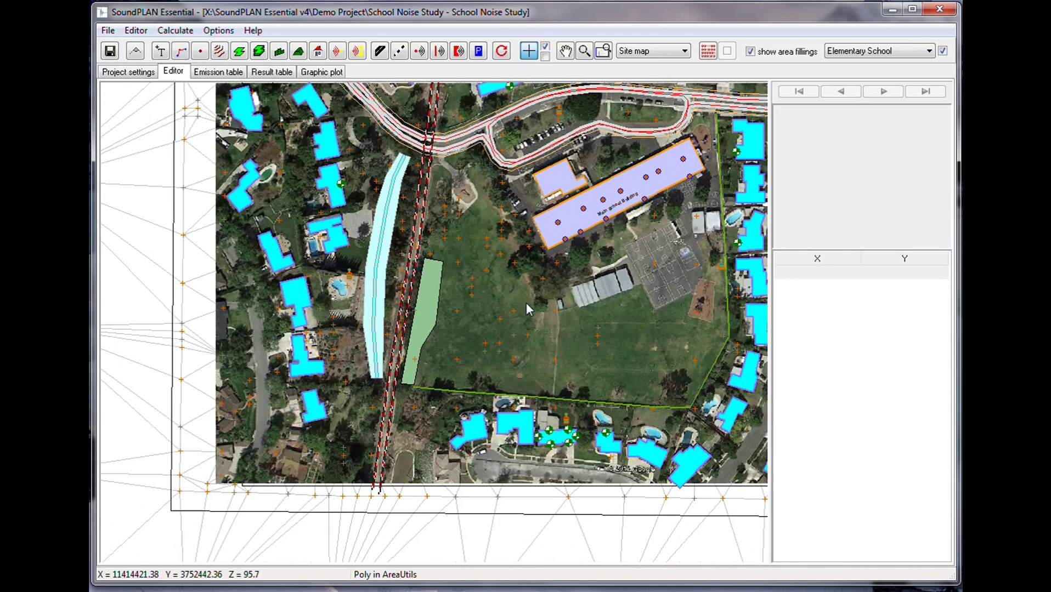
left_click(520, 277)
left_click_drag(474, 301, 411, 339)
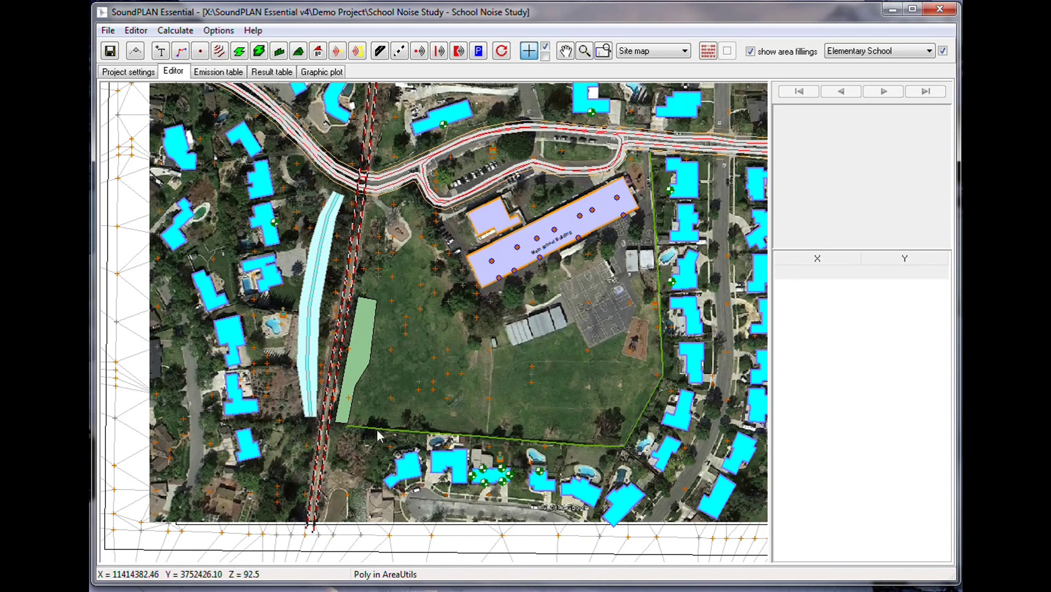
left_click(314, 535)
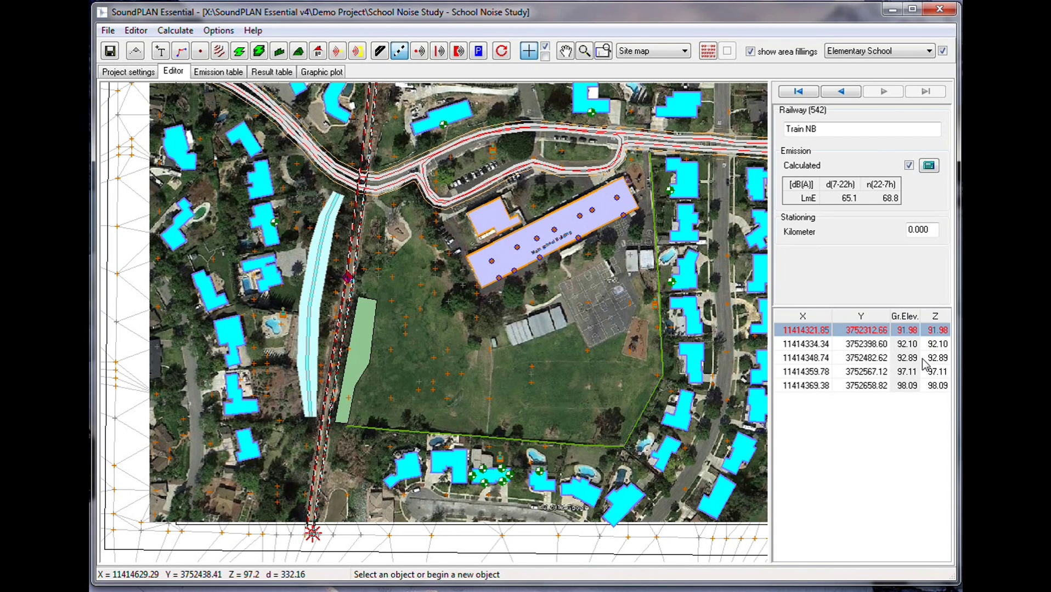
left_click(838, 132)
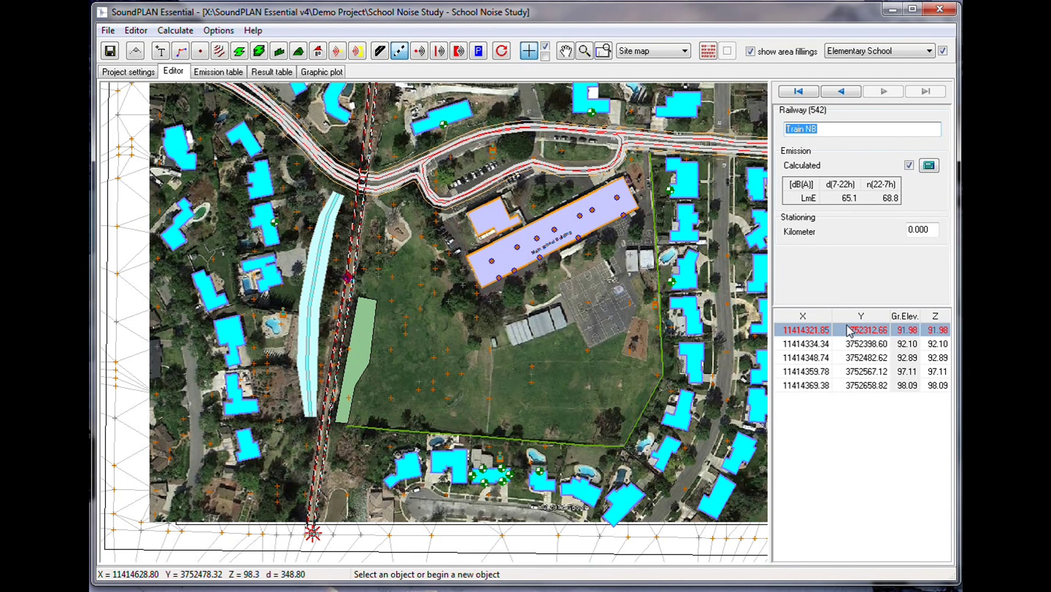
Set the speed of both the conventional passenger train and the conventional freight train to 40 km/h in the railway's emission data
left_click(928, 167)
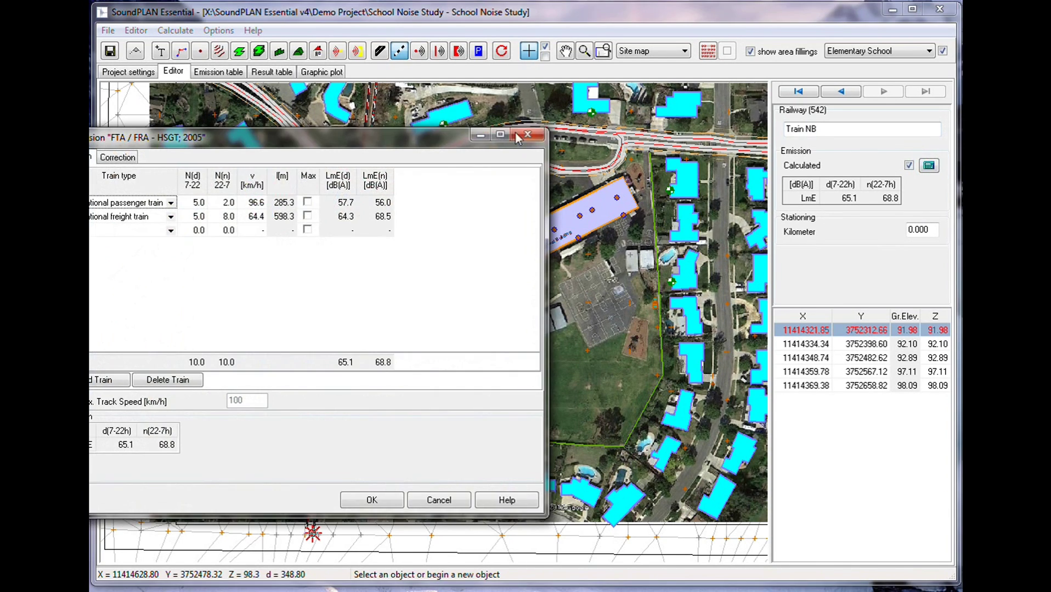
left_click_drag(417, 143, 621, 133)
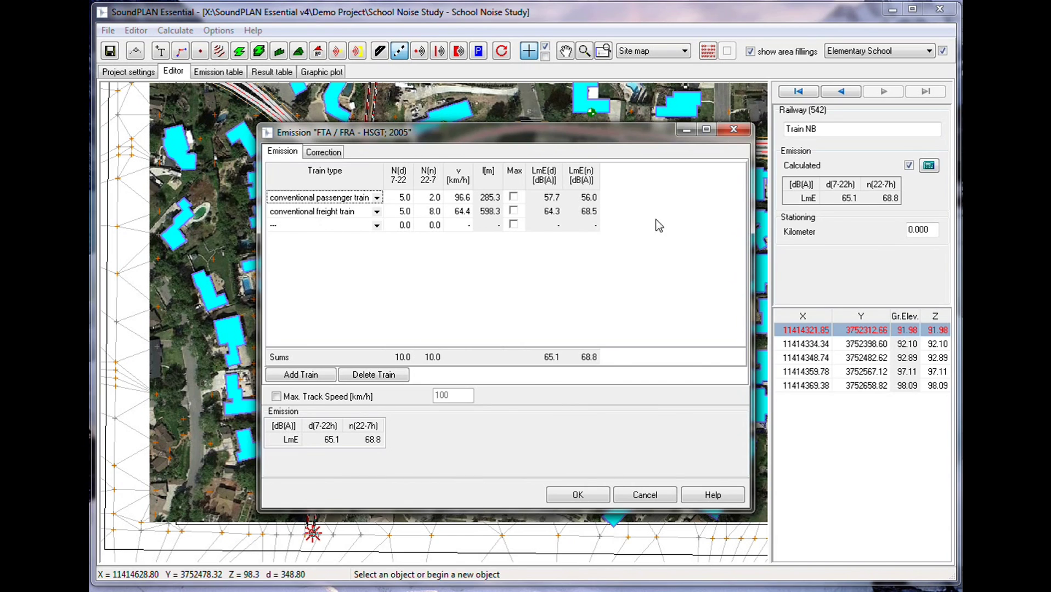
left_click(401, 199)
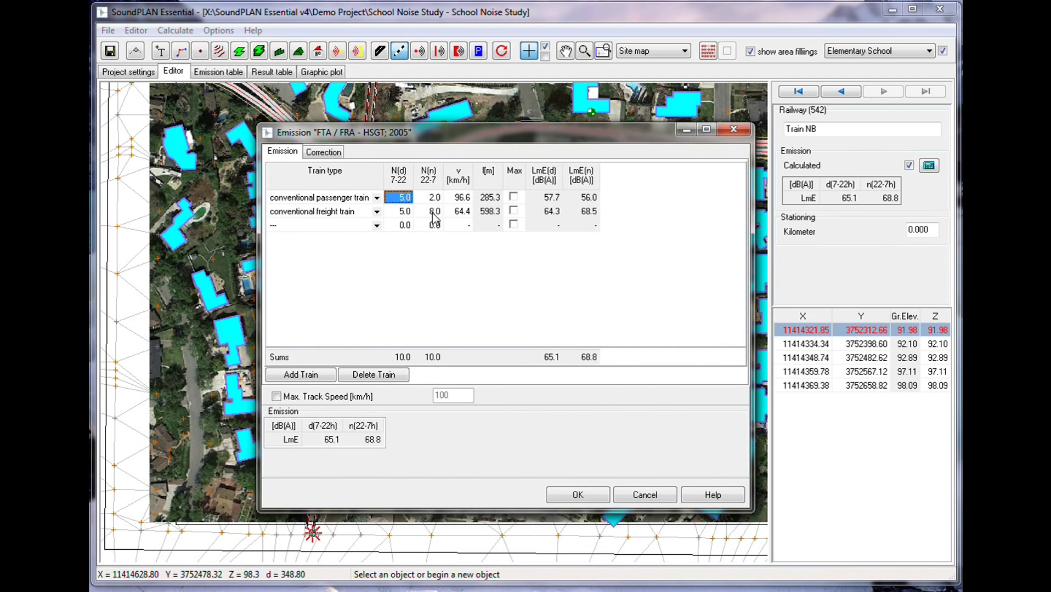
left_click(465, 198)
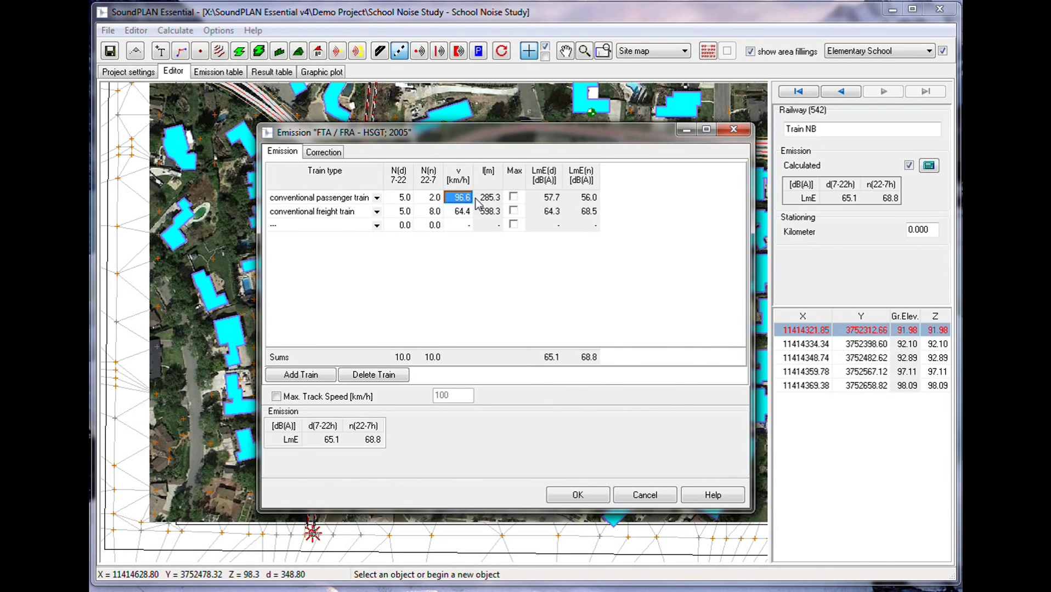
type("40")
left_click(463, 214)
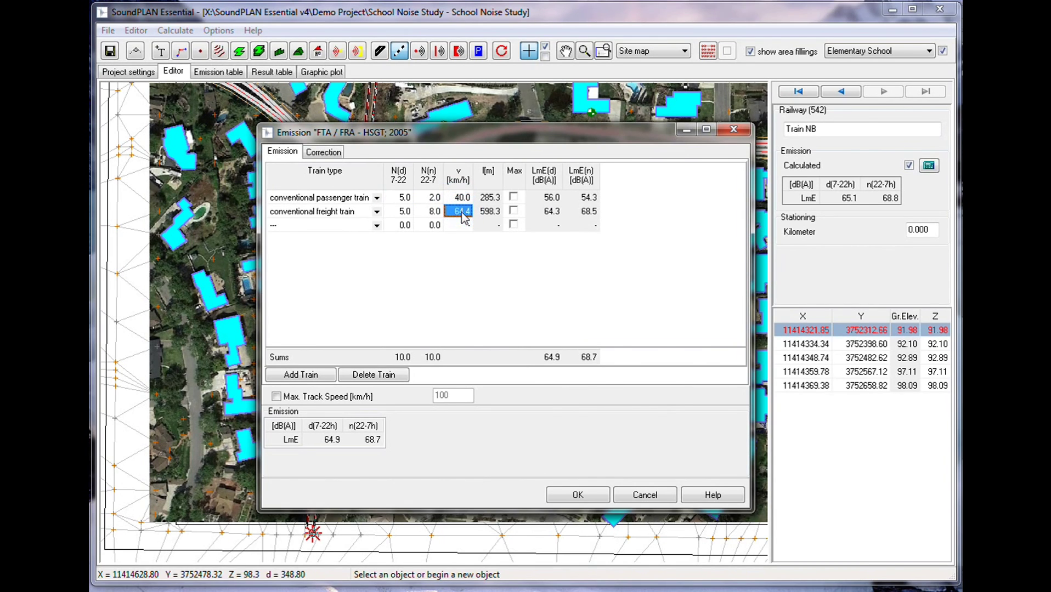
type("40")
left_click(464, 198)
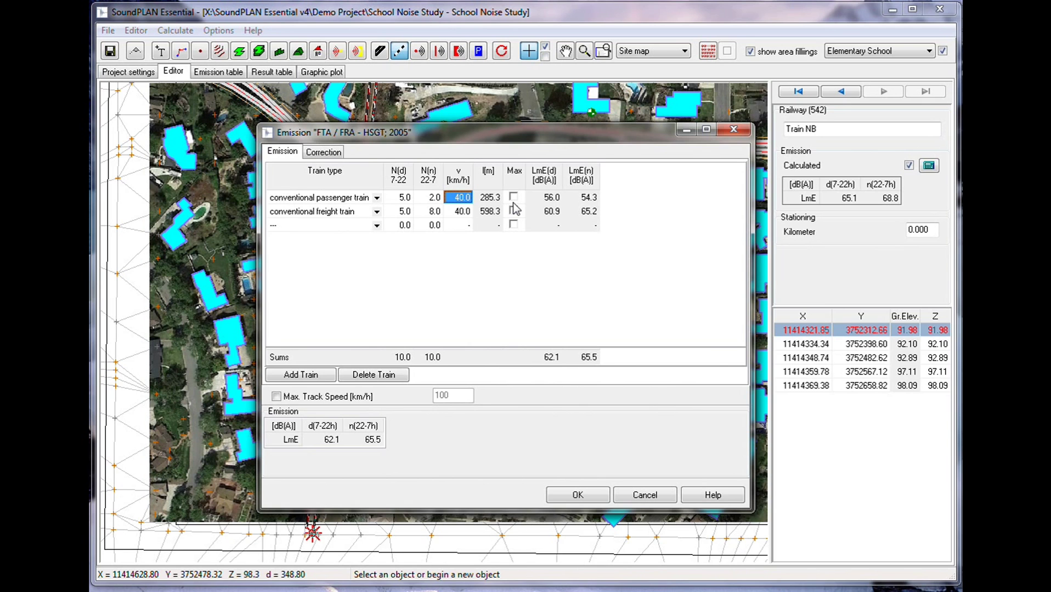
left_click(589, 500)
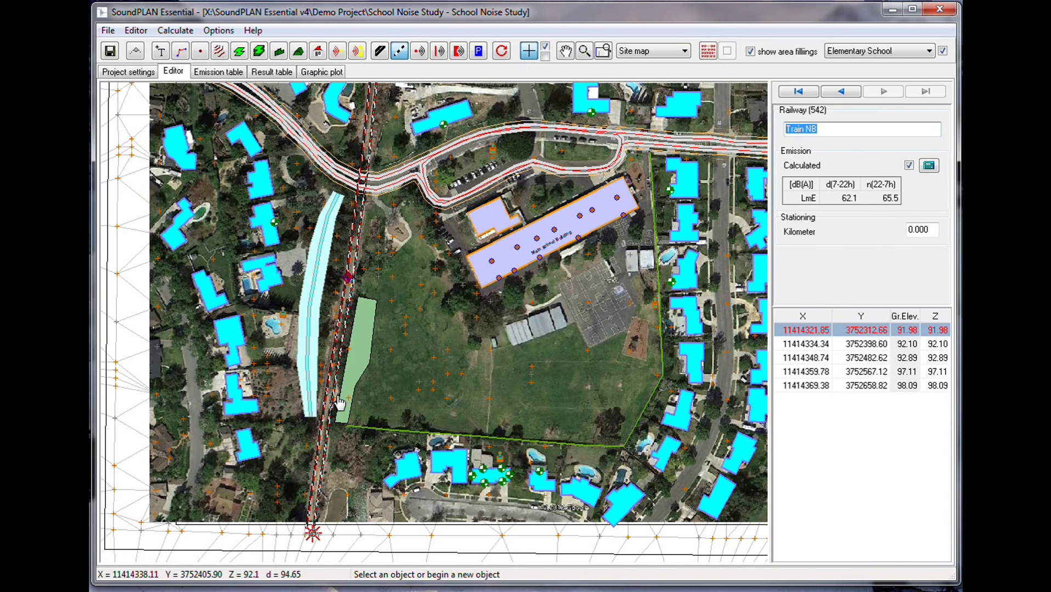
left_click(135, 31)
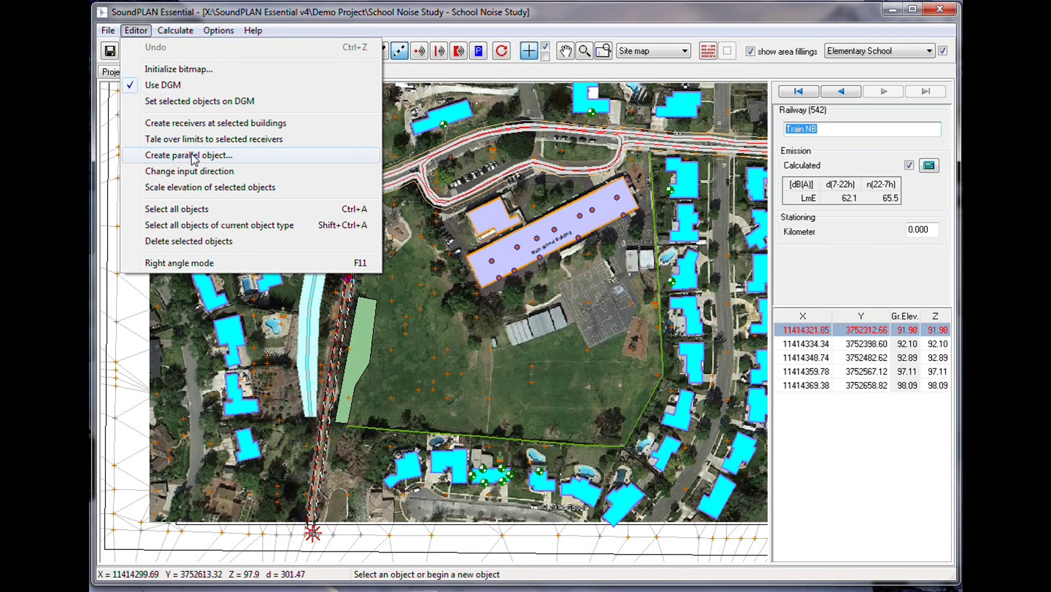
left_click(433, 21)
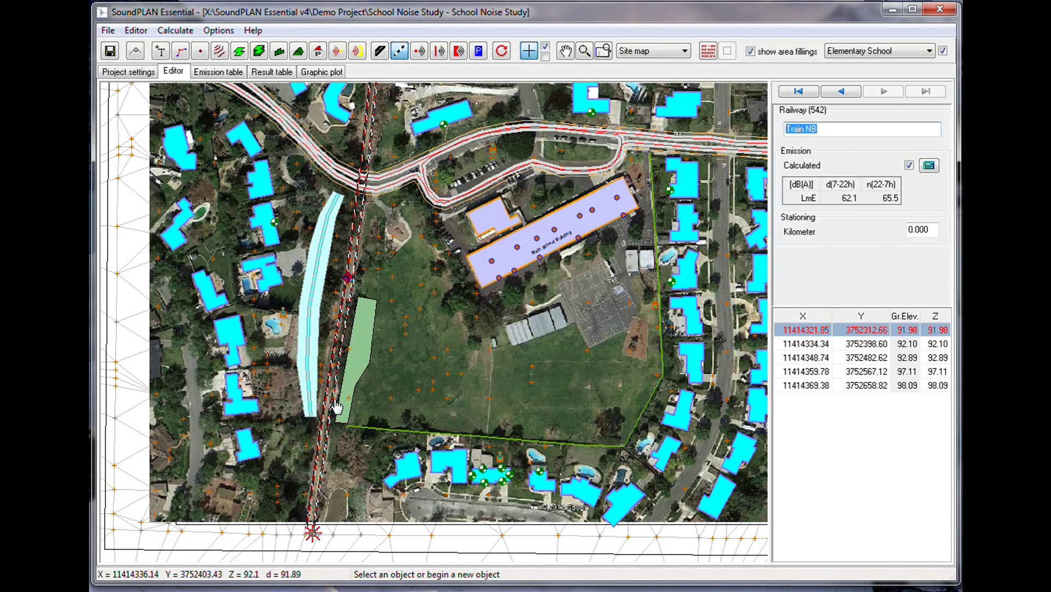
right_click(312, 531)
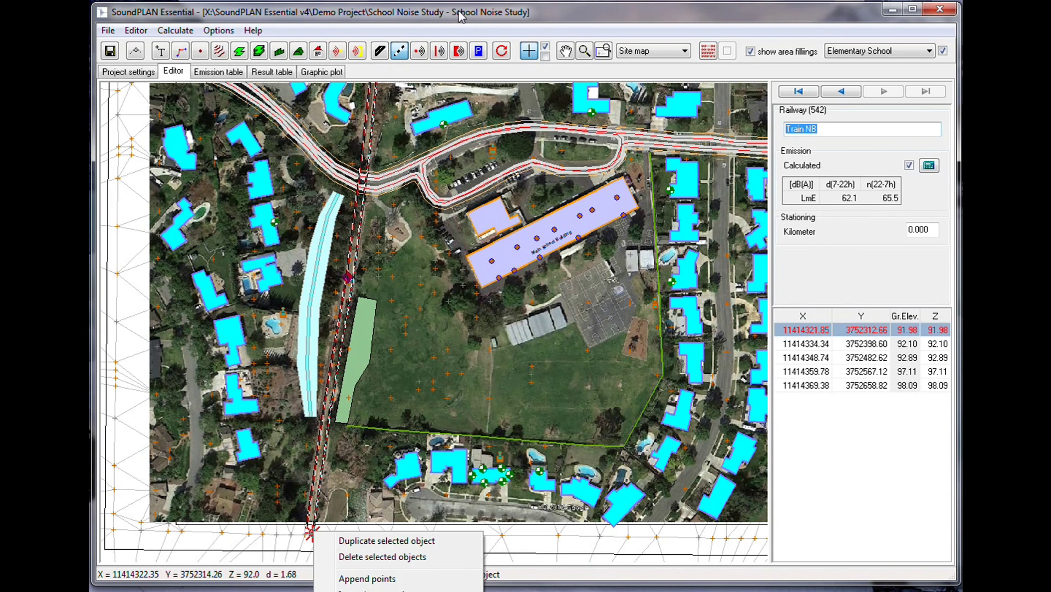
key("Escape")
left_click(135, 30)
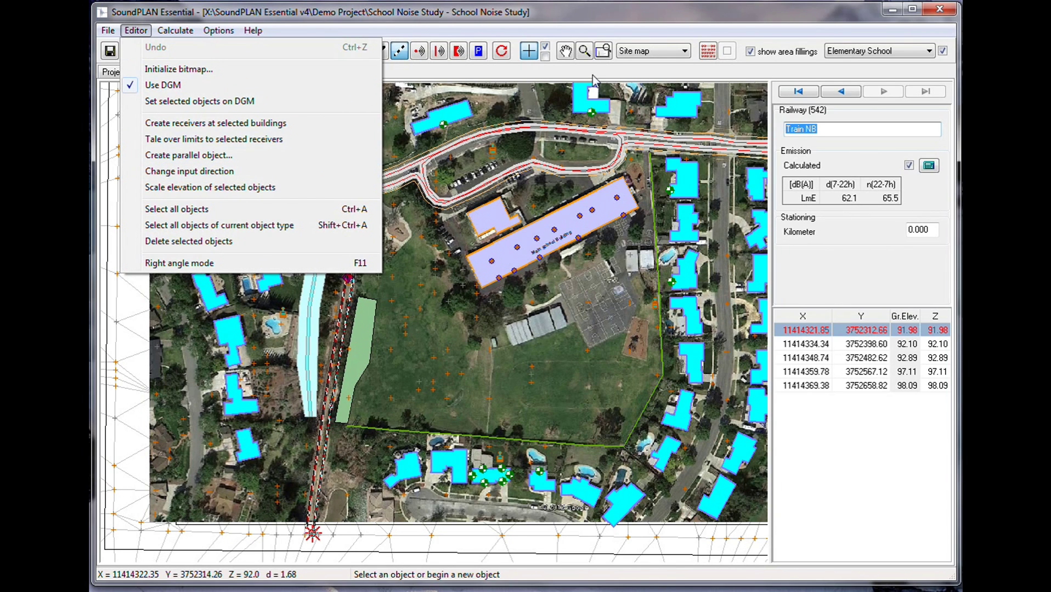
left_click(583, 15)
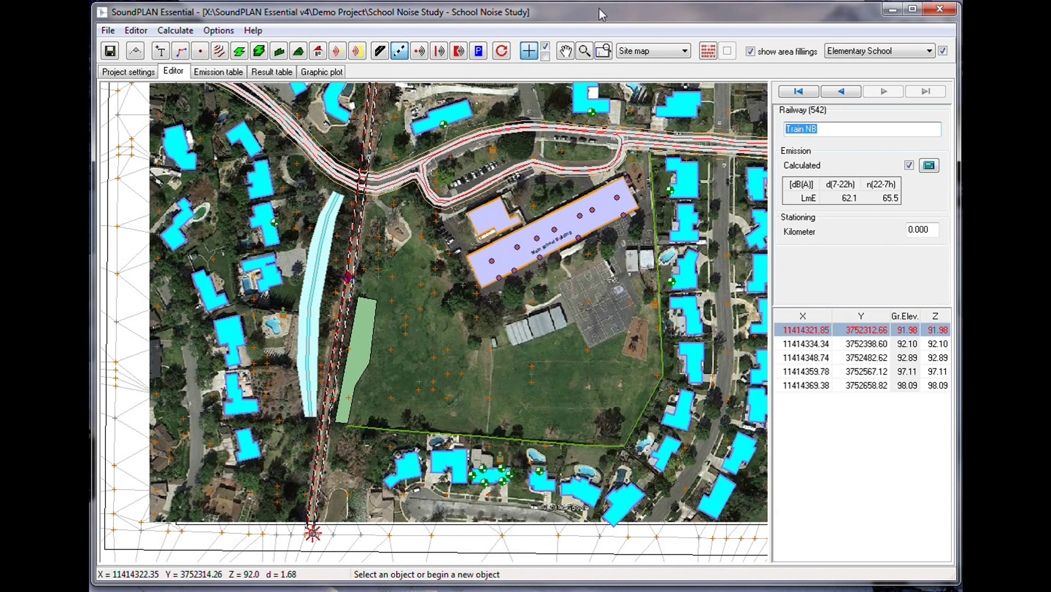
Display the site as a 3D map and inspect the railway, berm and school area from several angles
left_click(649, 54)
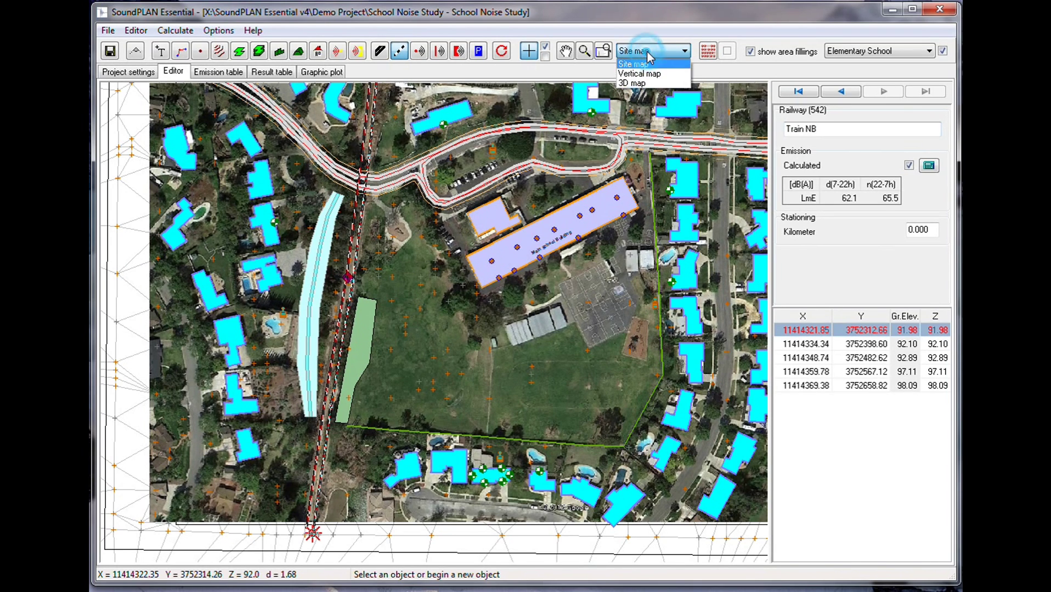
left_click(648, 85)
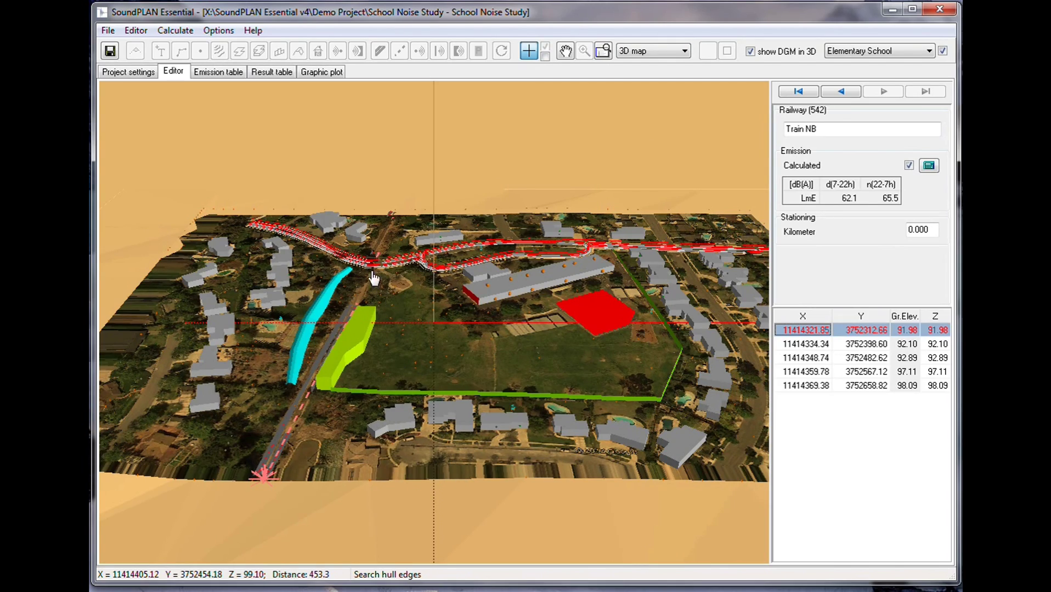
scroll(433, 268, "up", 2)
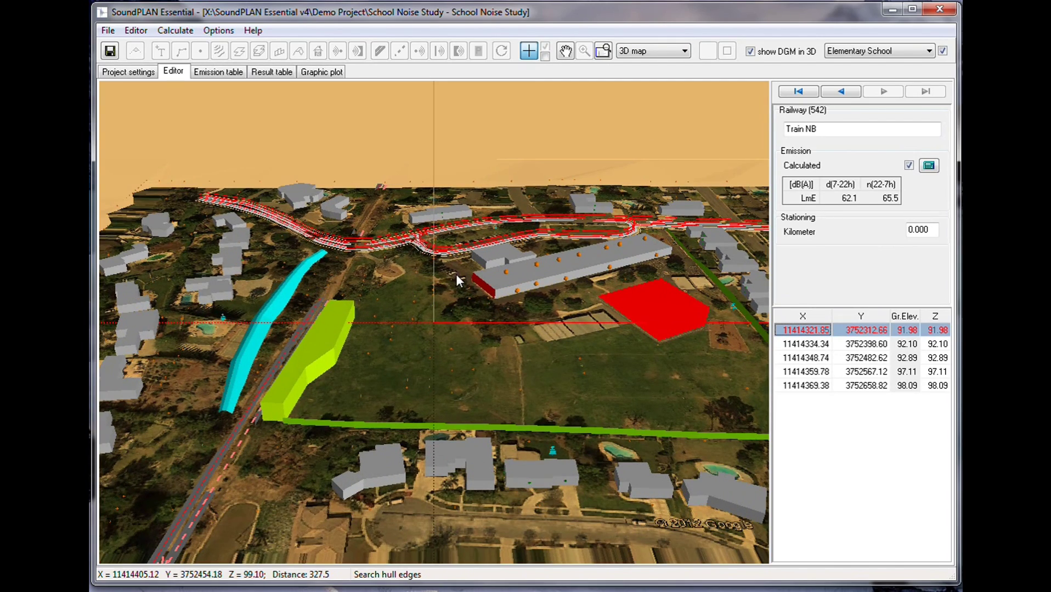
left_click_drag(479, 288, 514, 295)
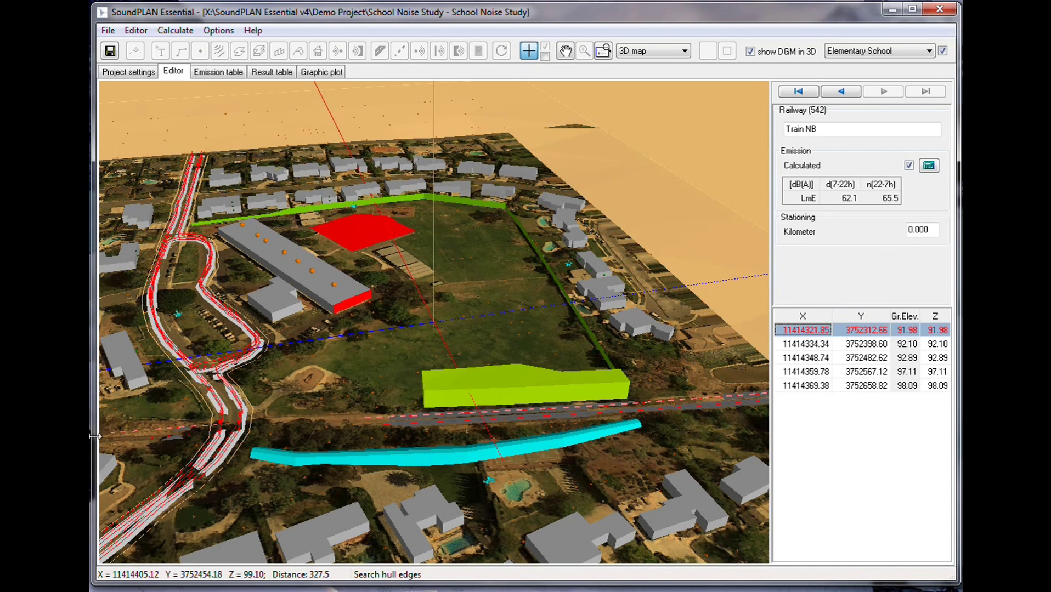
left_click_drag(439, 351, 408, 351)
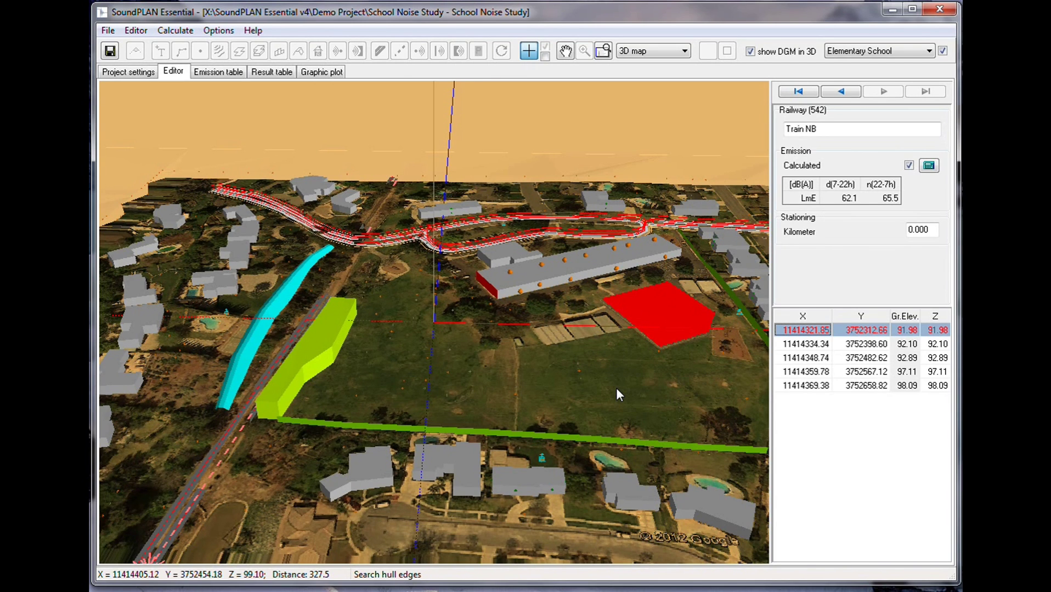
Toggle the ground model's display off and on in the 3D map to compare the views
left_click(750, 51)
left_click(750, 51)
left_click(749, 51)
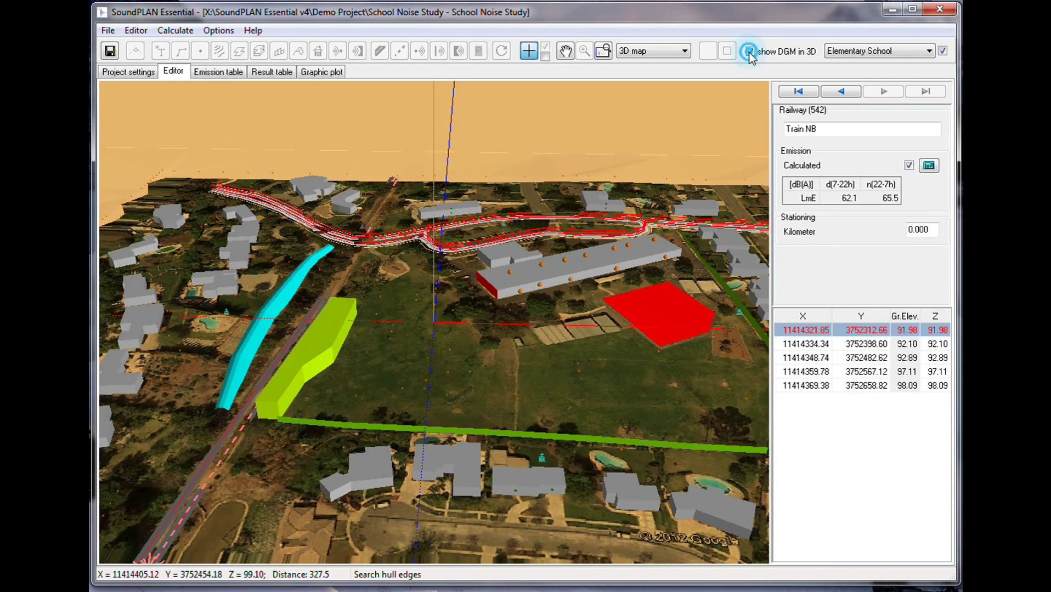
left_click(749, 51)
left_click(750, 51)
left_click(749, 51)
left_click(750, 51)
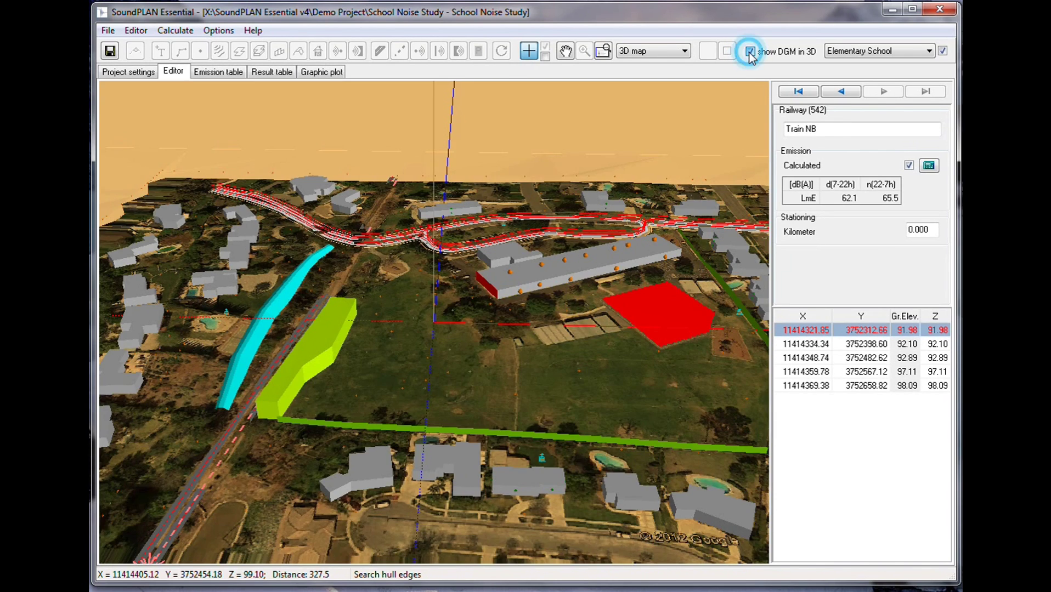
left_click(749, 51)
left_click(750, 51)
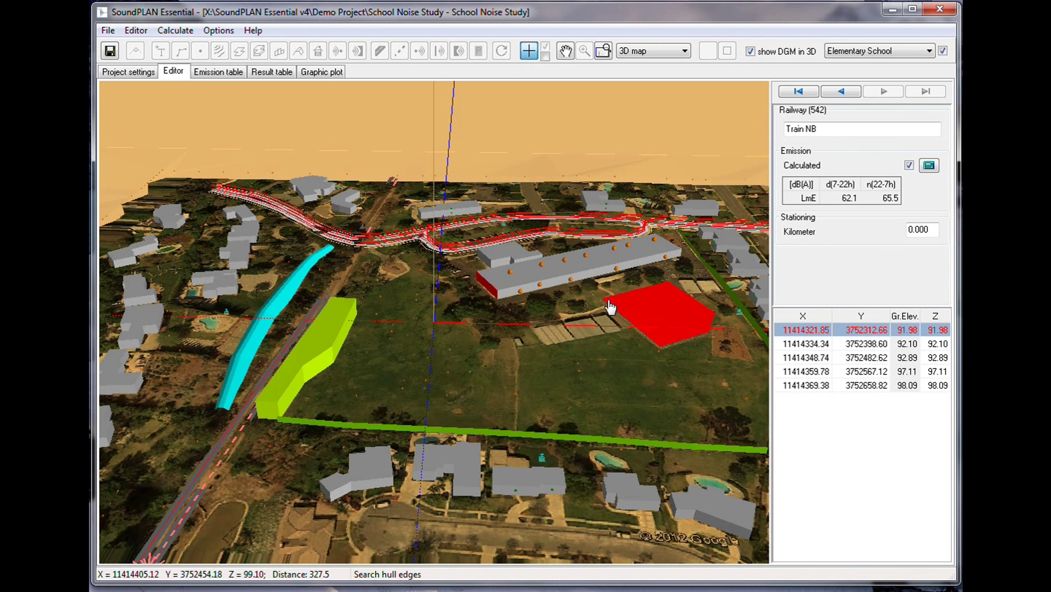
Review the geometry bitmap object type's 3D display and draw mode options, keeping 3D enabled and the draw mode normal
left_click(231, 32)
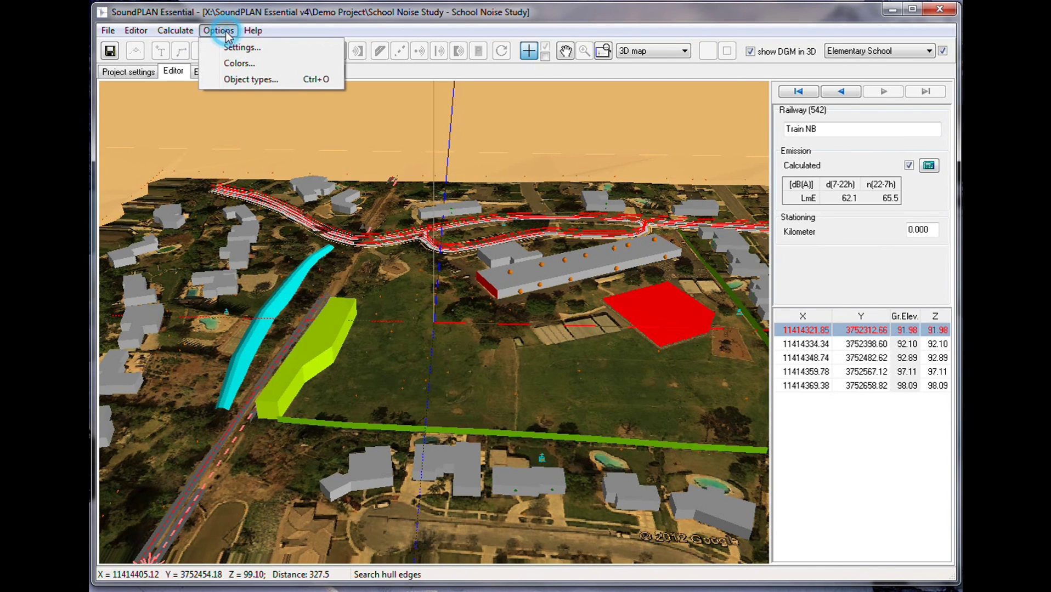
left_click(235, 78)
left_click_drag(355, 11, 657, 104)
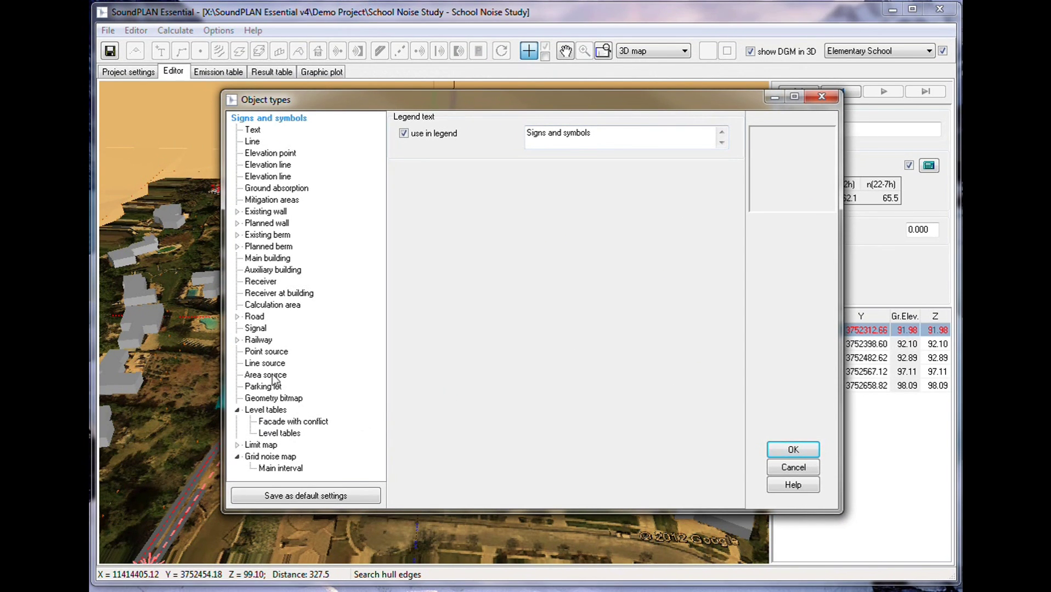
left_click(274, 399)
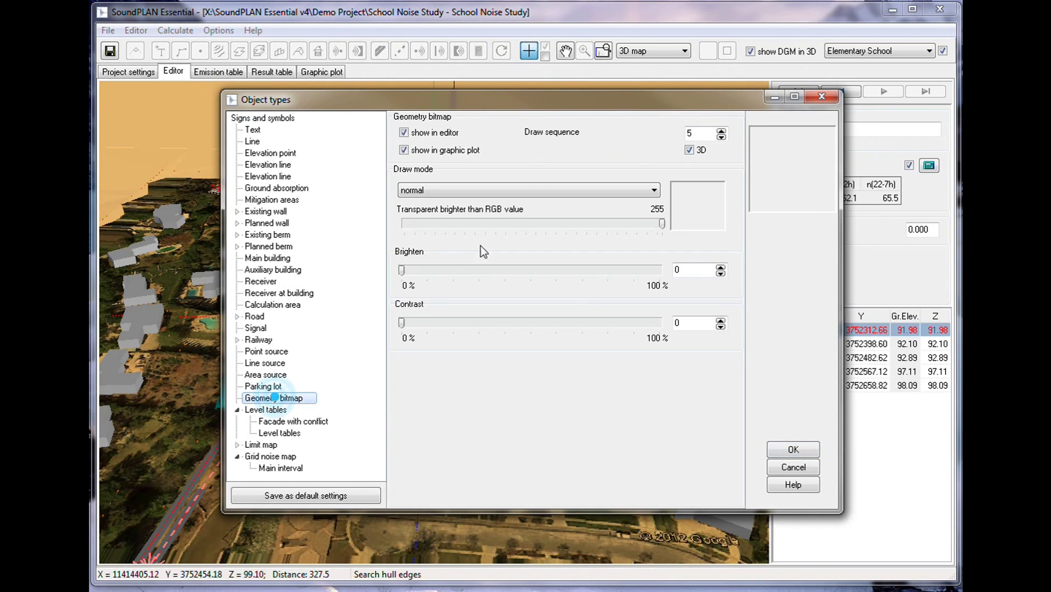
left_click(689, 151)
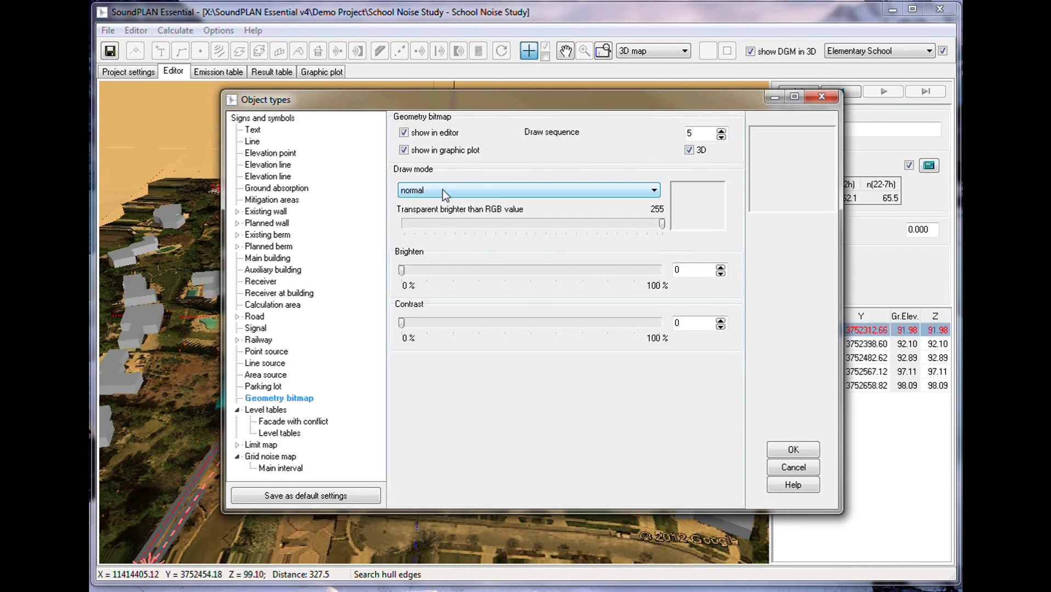
left_click(461, 191)
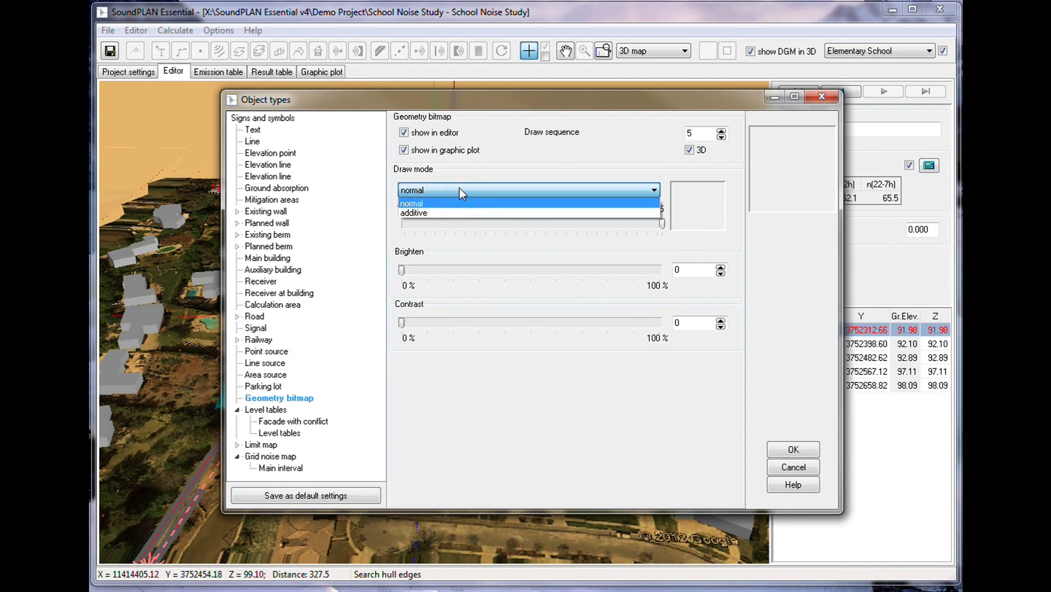
left_click(461, 193)
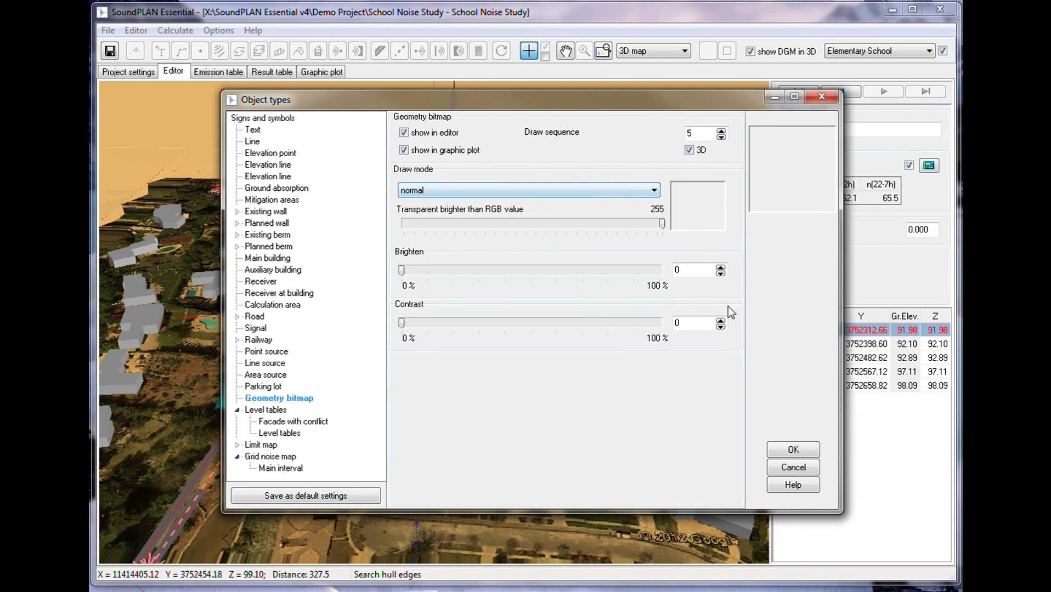
left_click(792, 449)
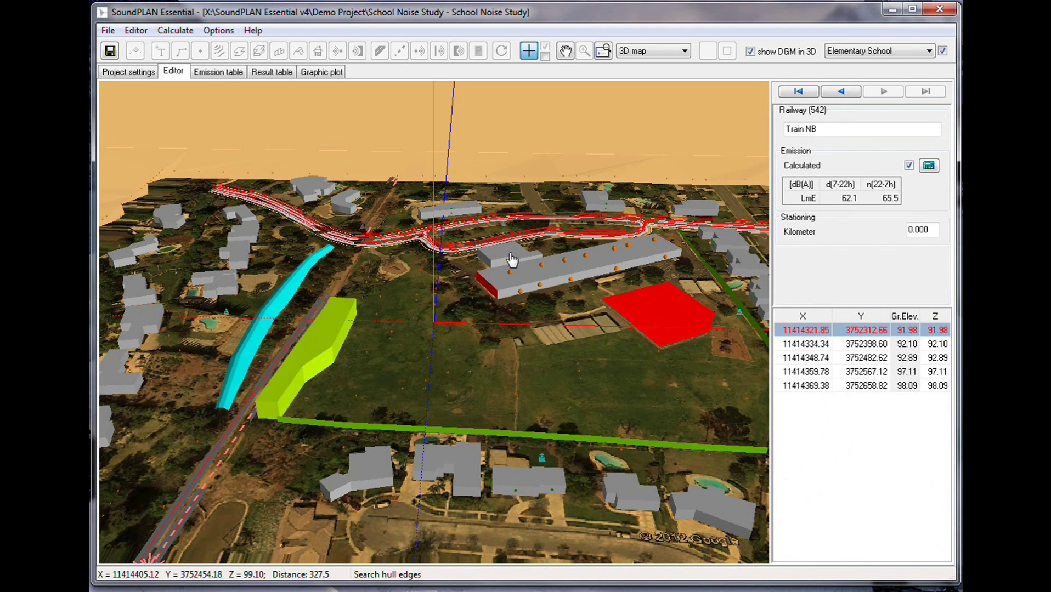
Return to the site map and review the object type settings for mitigation areas and receivers
left_click(653, 51)
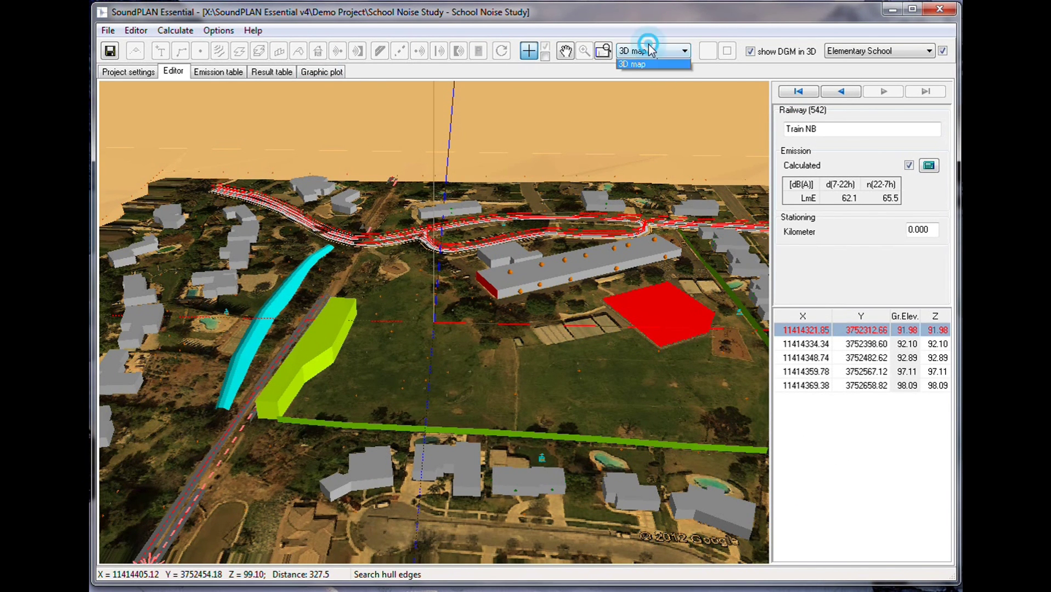
left_click(653, 61)
scroll(491, 290, "down", 2)
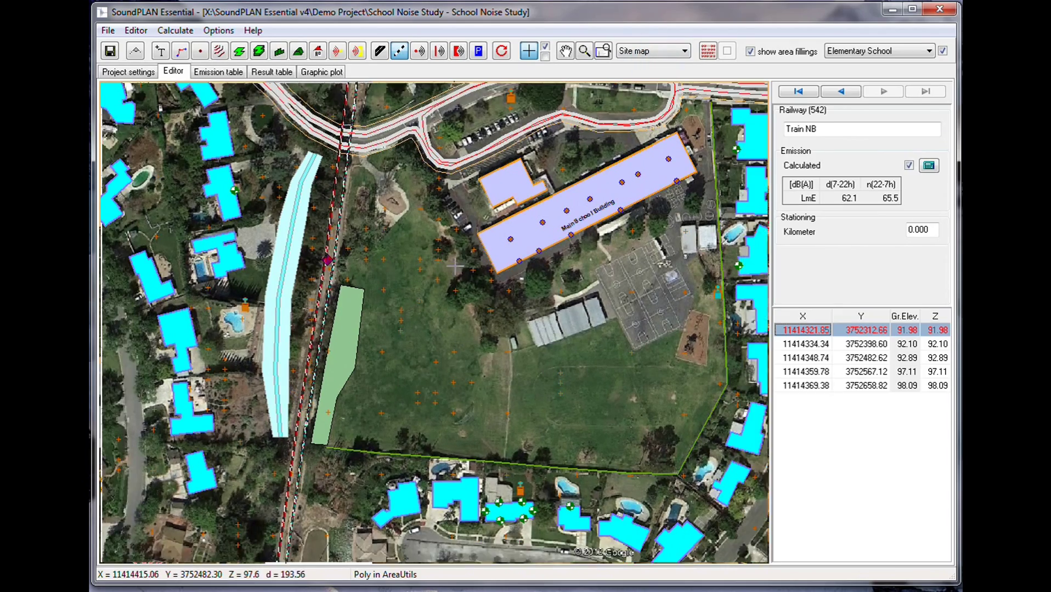
scroll(454, 257, "down", 1)
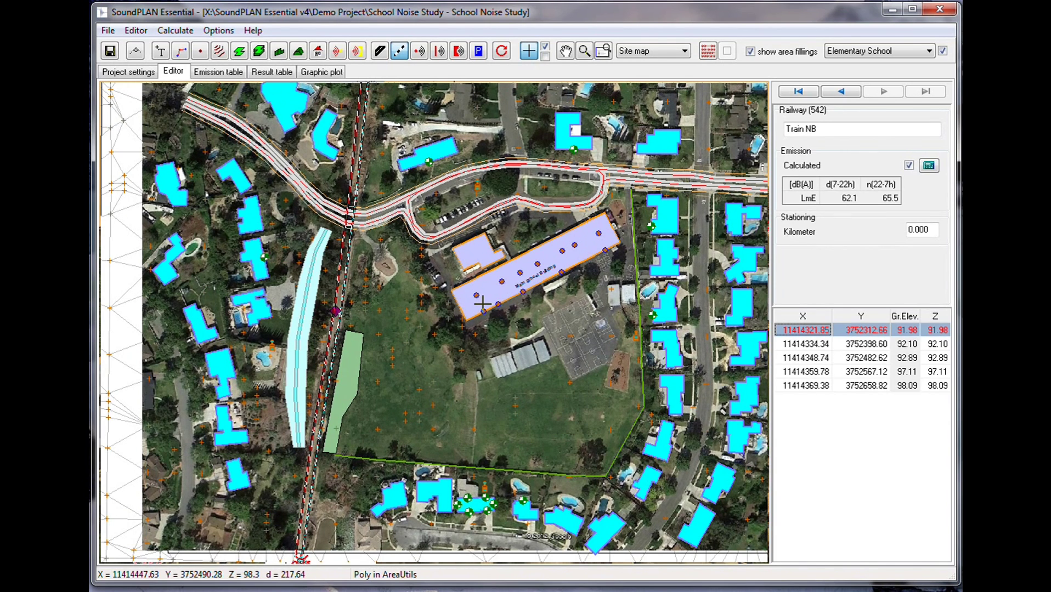
double_click(482, 303)
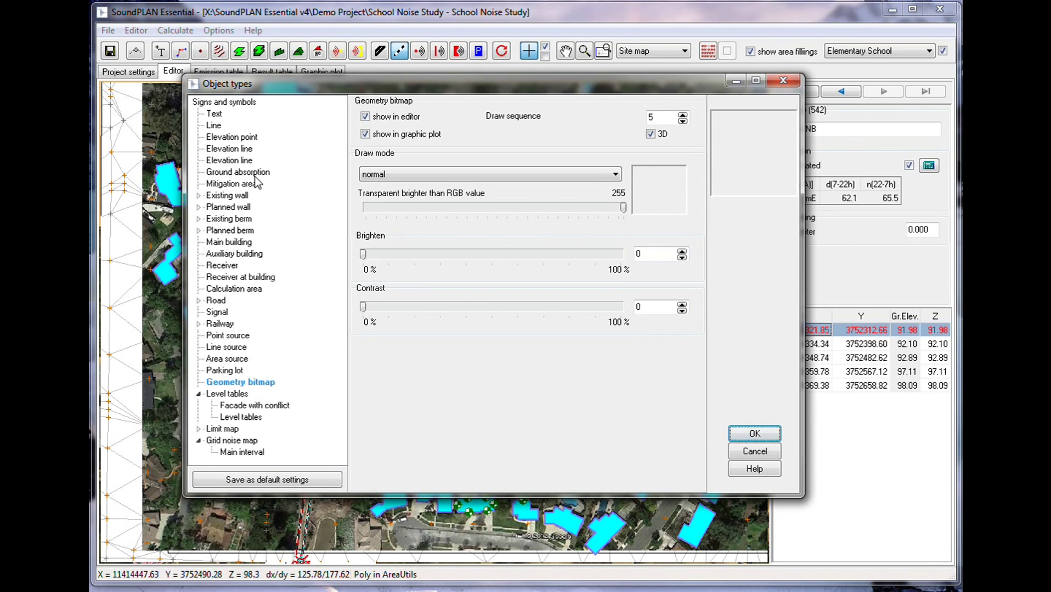
left_click(229, 185)
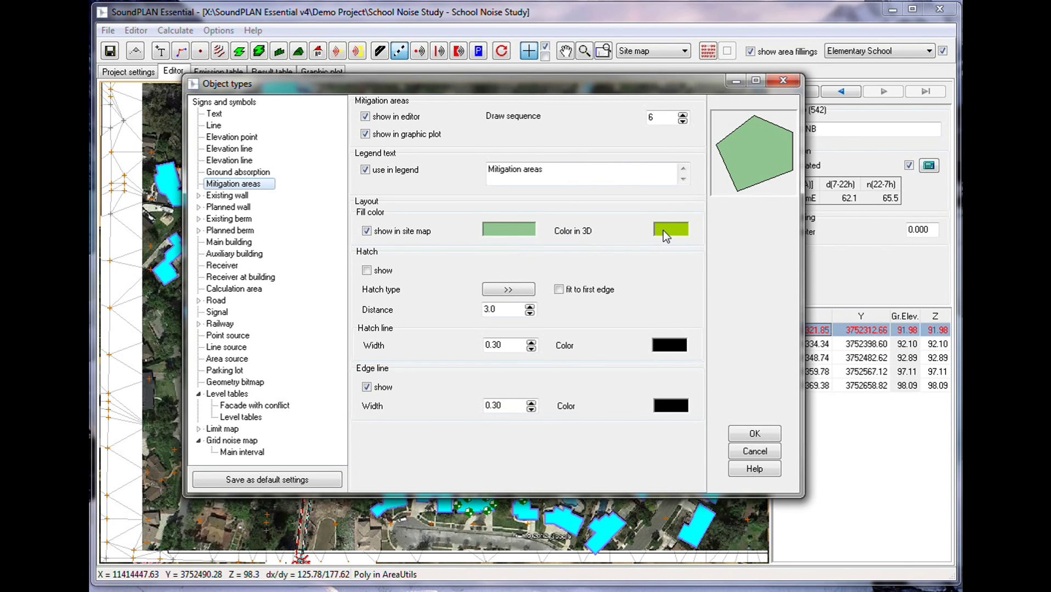
left_click(229, 266)
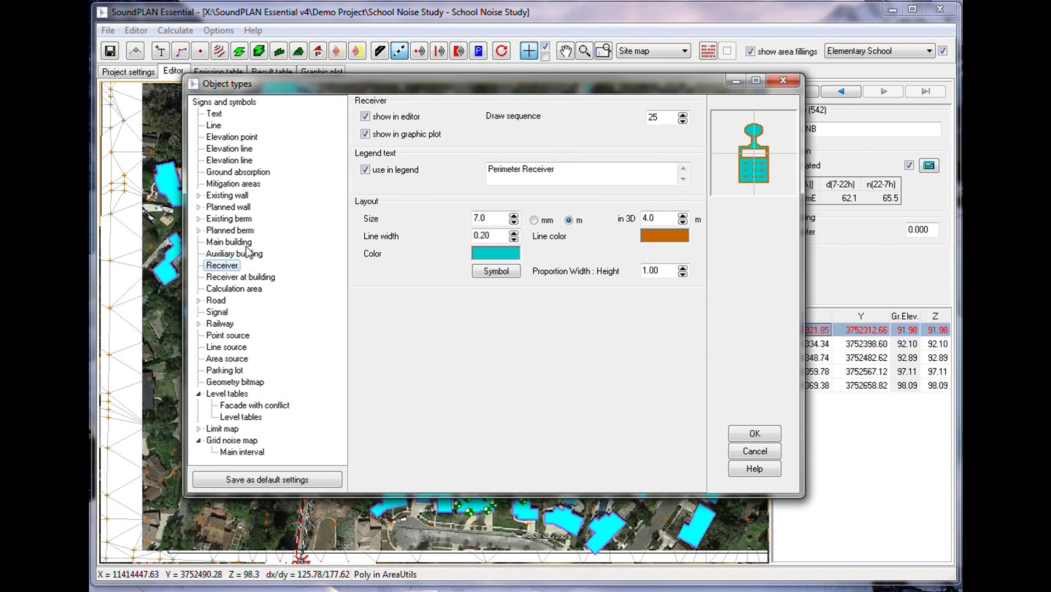
Set the main building object type's 3D color to light cyan and display the site as a 3D map
left_click(229, 242)
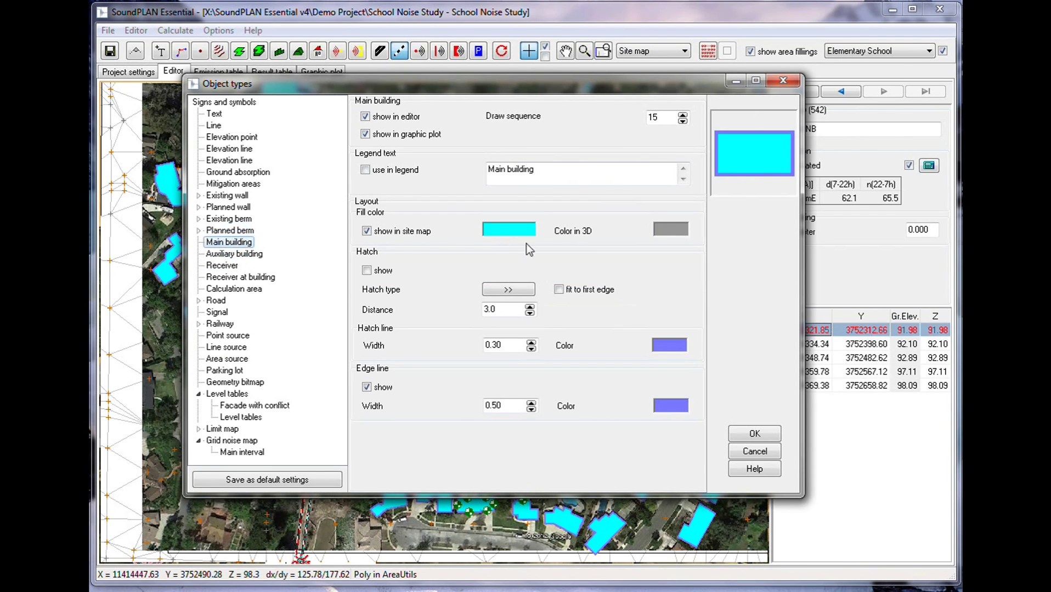
left_click(668, 229)
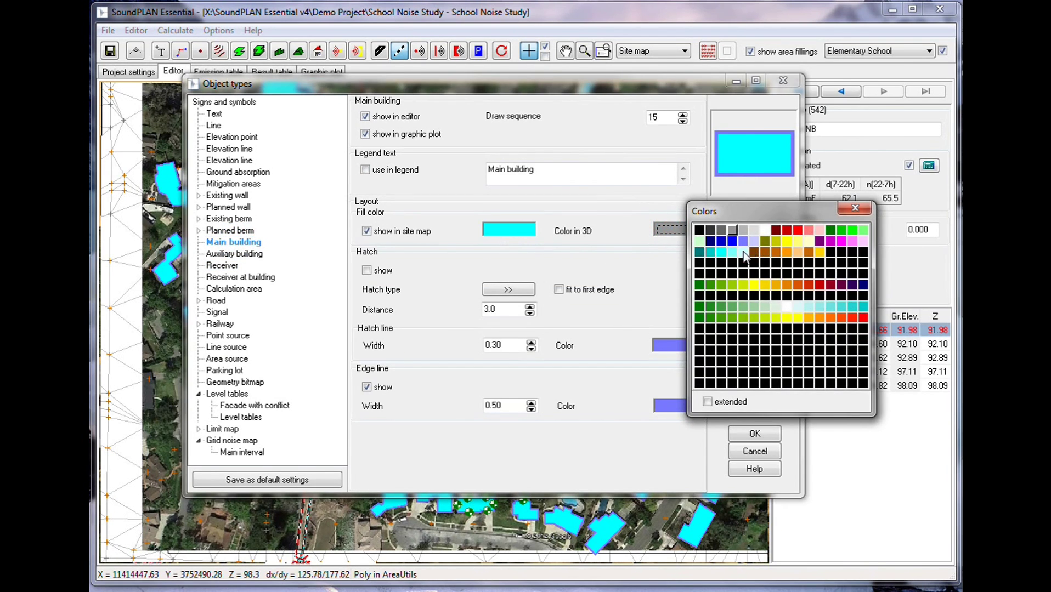
left_click(733, 253)
left_click(757, 434)
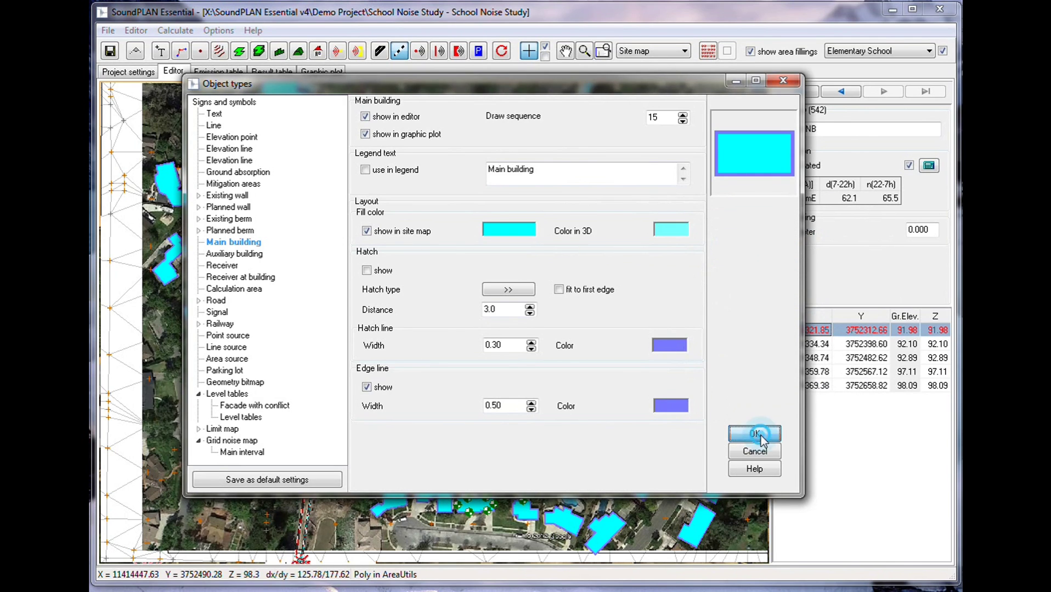
left_click(647, 50)
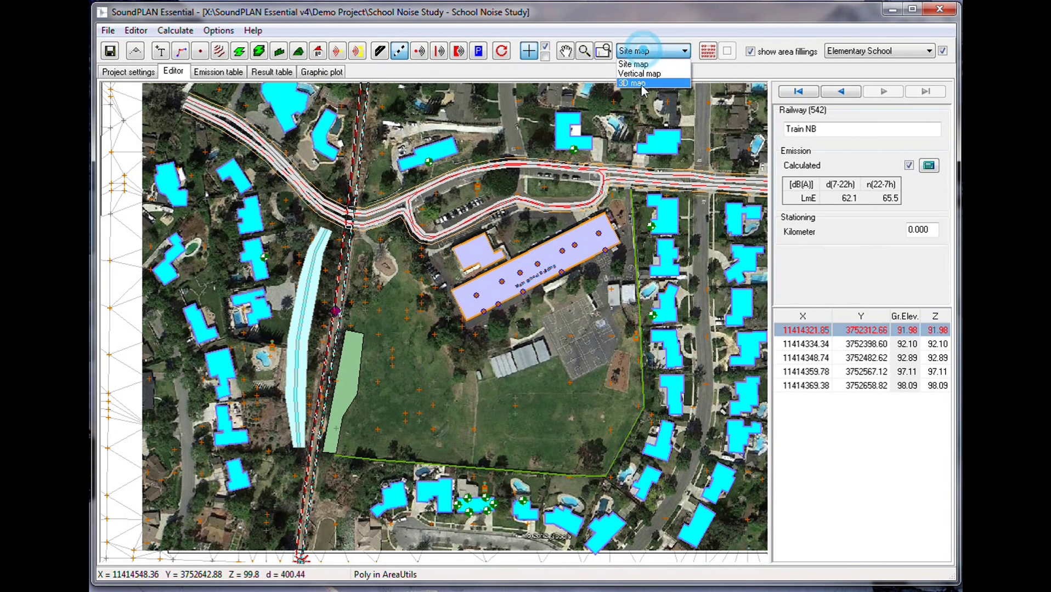
left_click(645, 71)
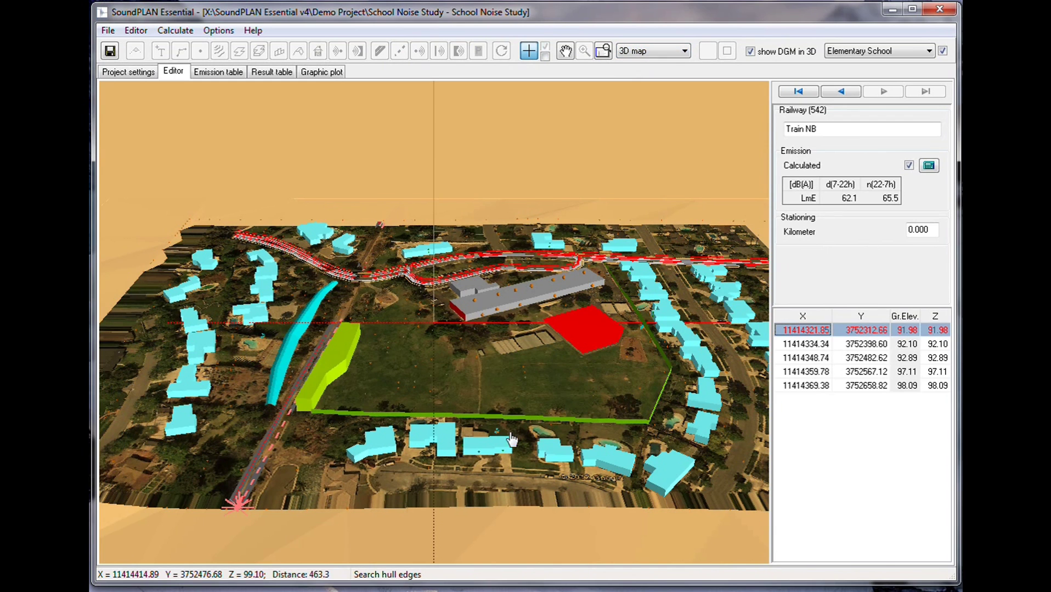
On the site map, move the Main School Building label toward the building's southwest end and rotate it to an angle of 27
left_click(661, 49)
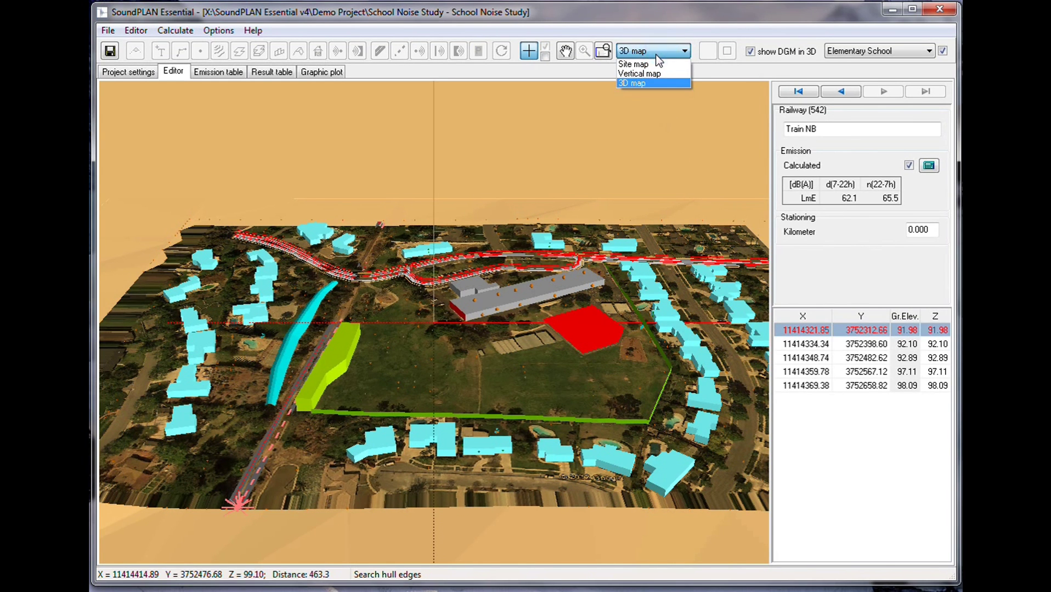
left_click(645, 61)
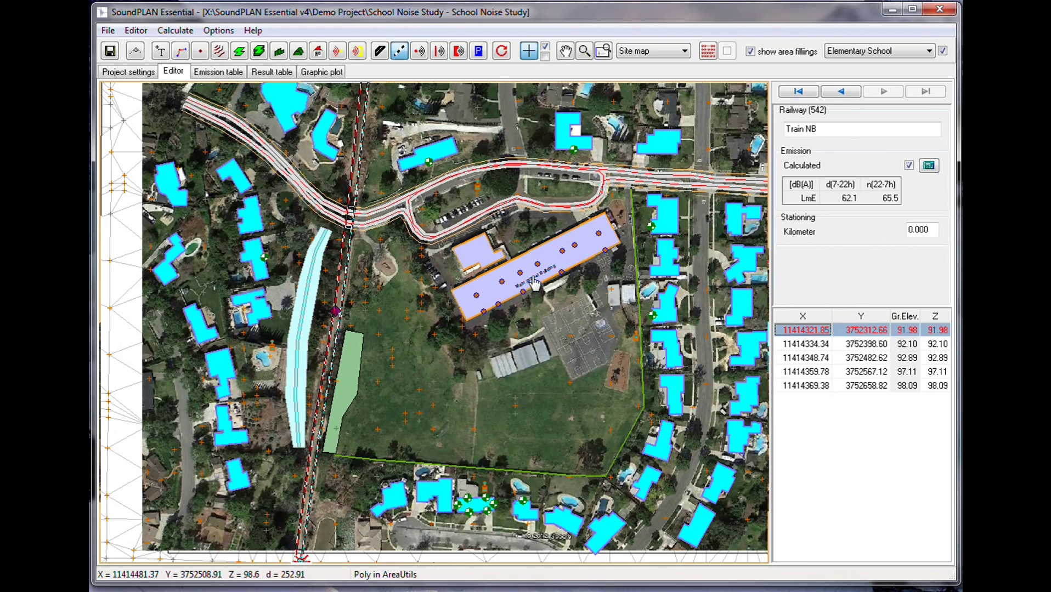
scroll(534, 284, "up", 5)
scroll(534, 284, "up", 1)
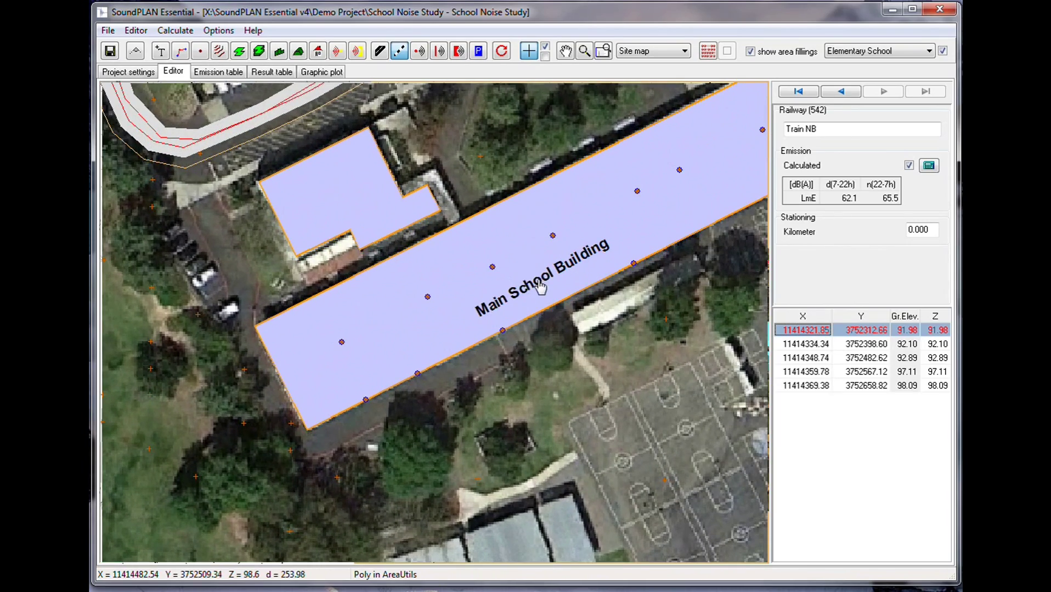
left_click(540, 285)
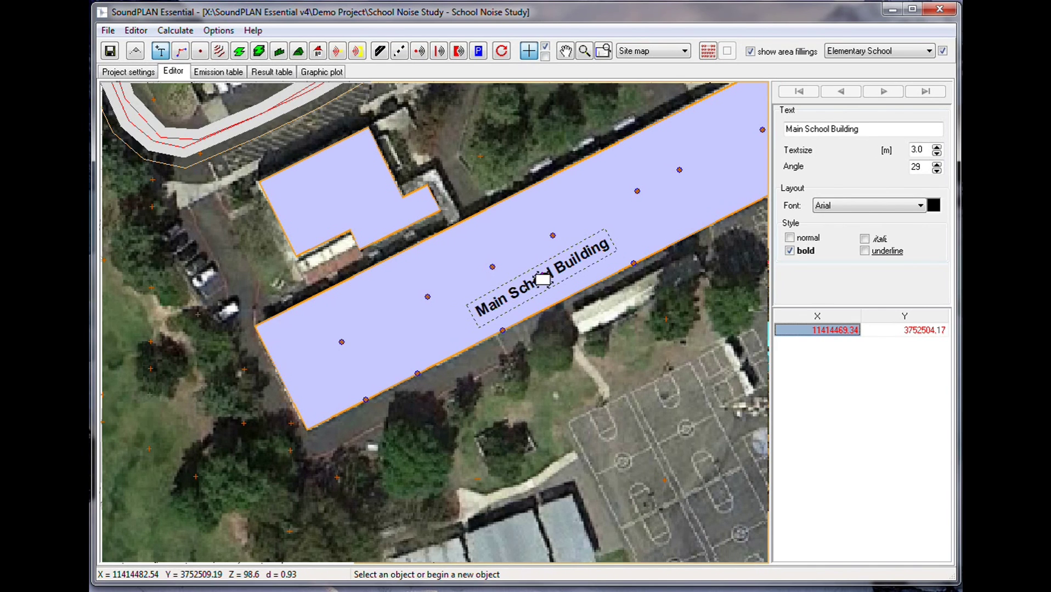
left_click_drag(542, 279, 436, 332)
left_click(541, 278)
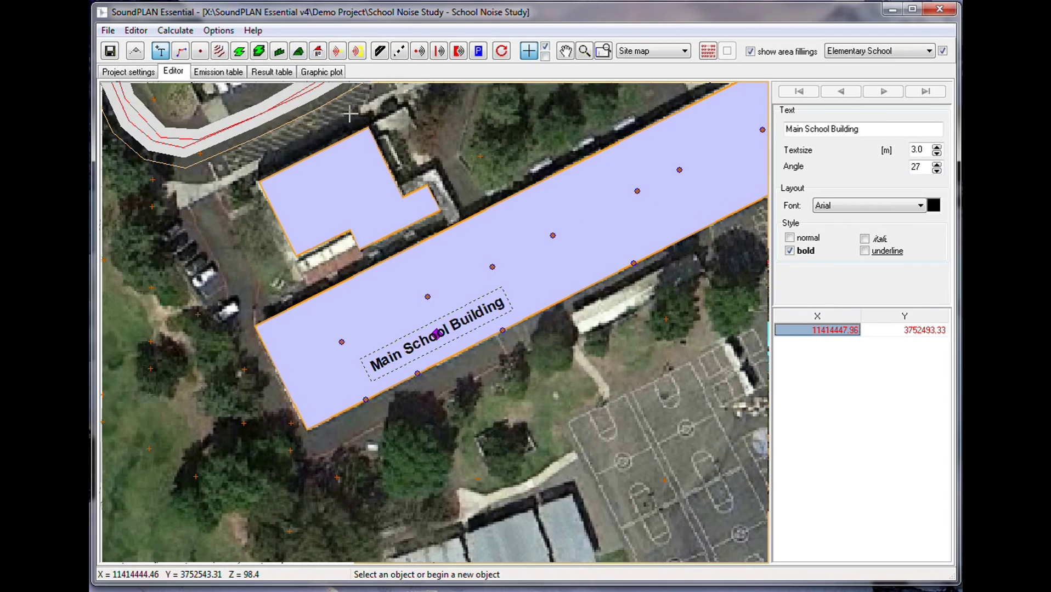
Select all buildings on the site map with a selection window around the whole aerial photo
scroll(350, 114, "down", 5)
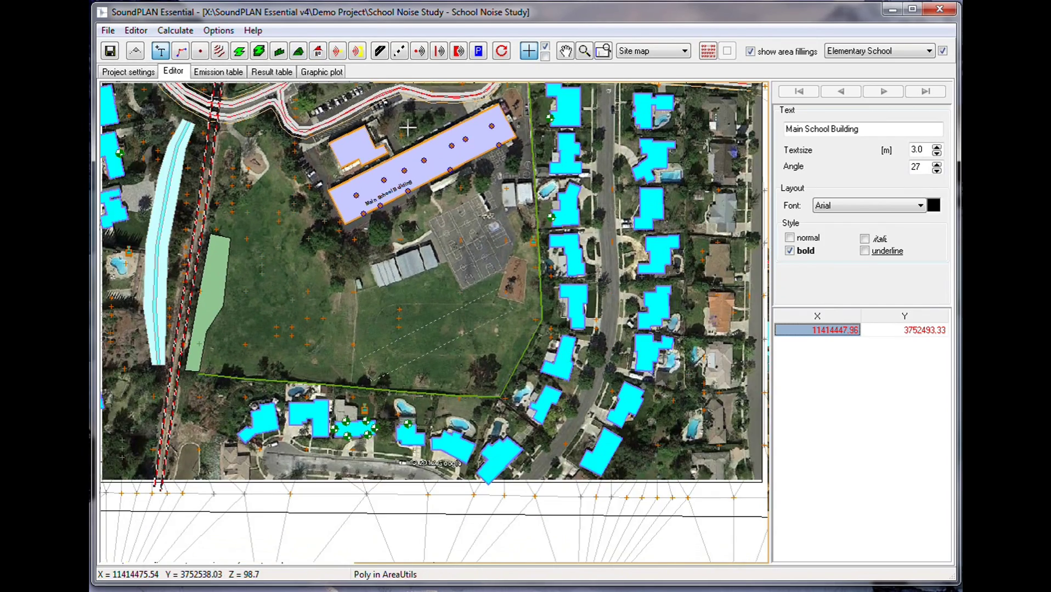
left_click_drag(413, 152, 425, 206)
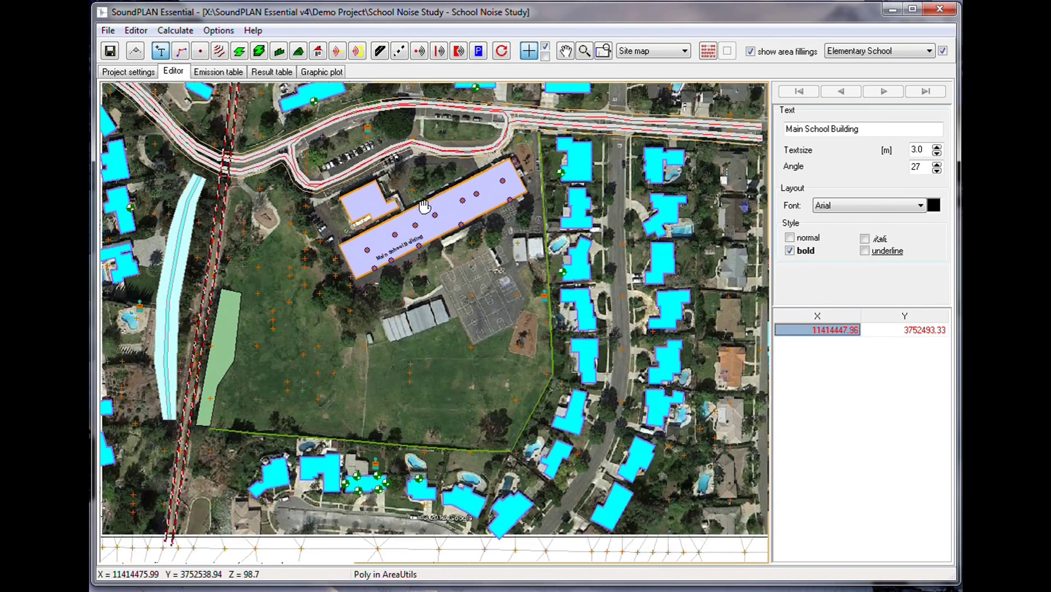
scroll(439, 260, "down", 2)
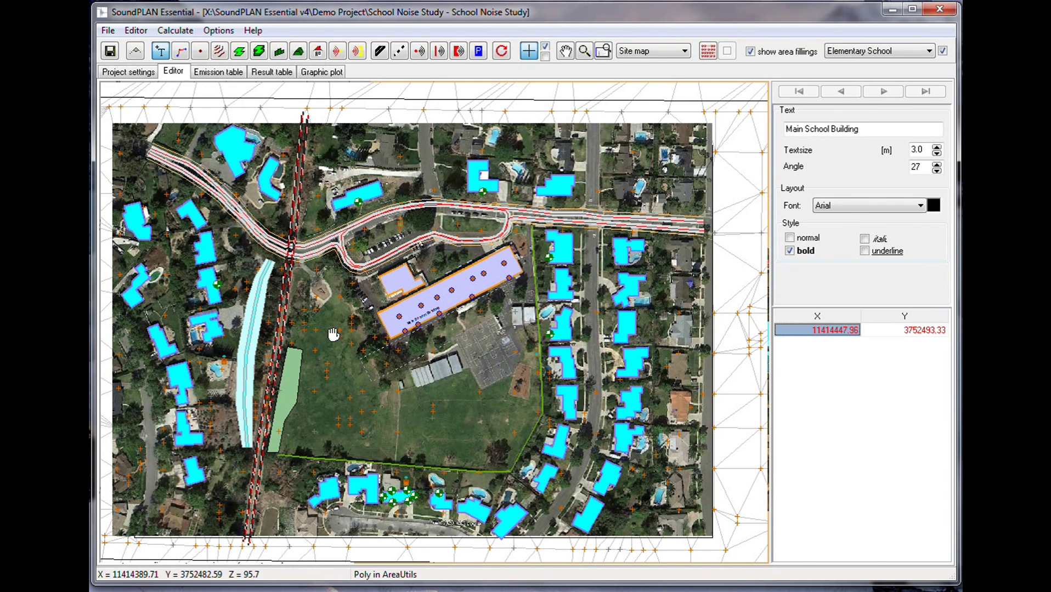
left_click_drag(333, 334, 369, 325)
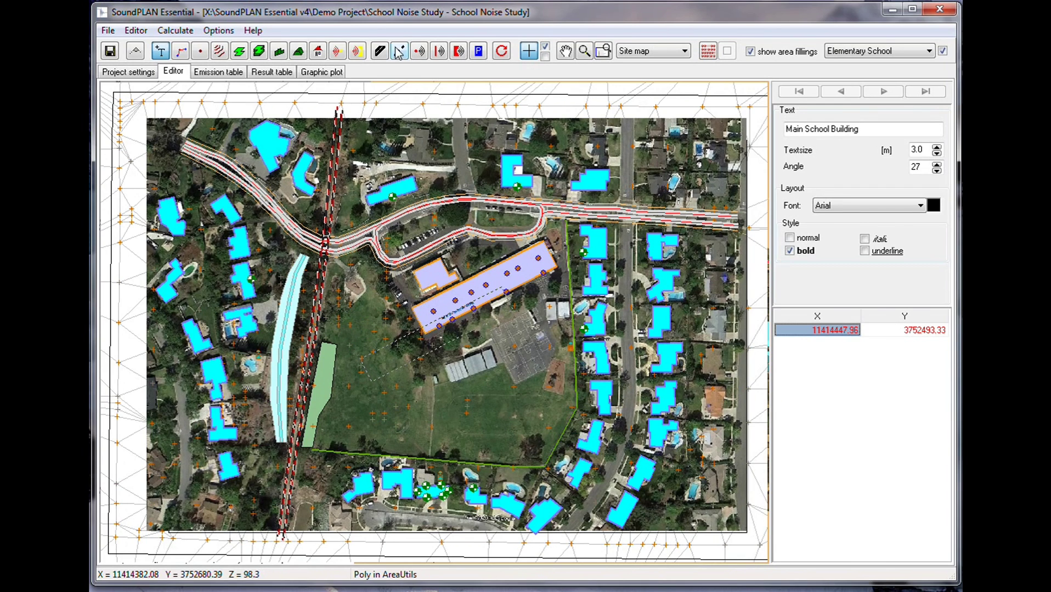
left_click(319, 52)
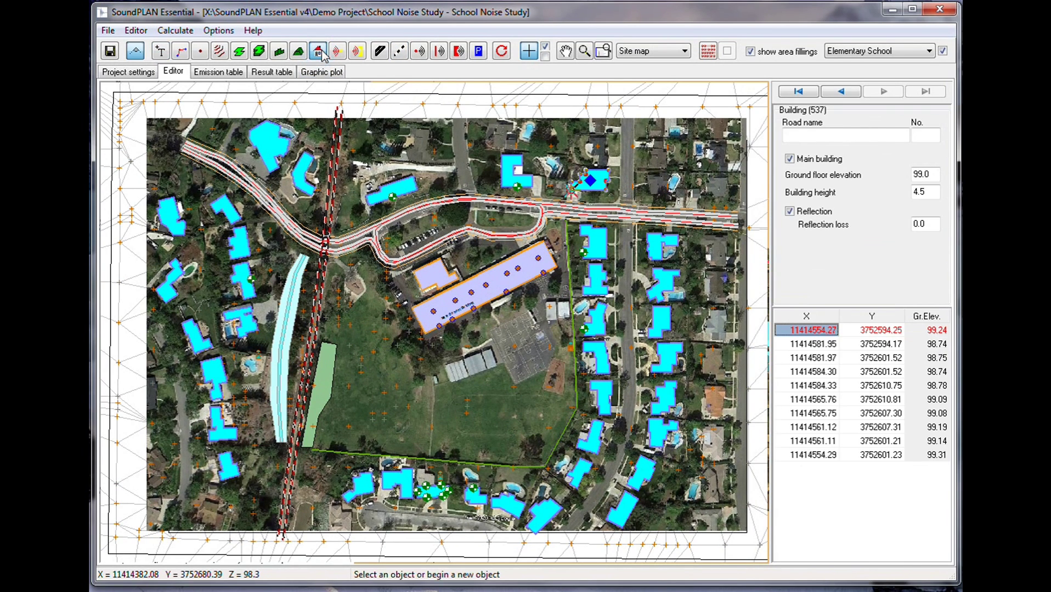
left_click(161, 110)
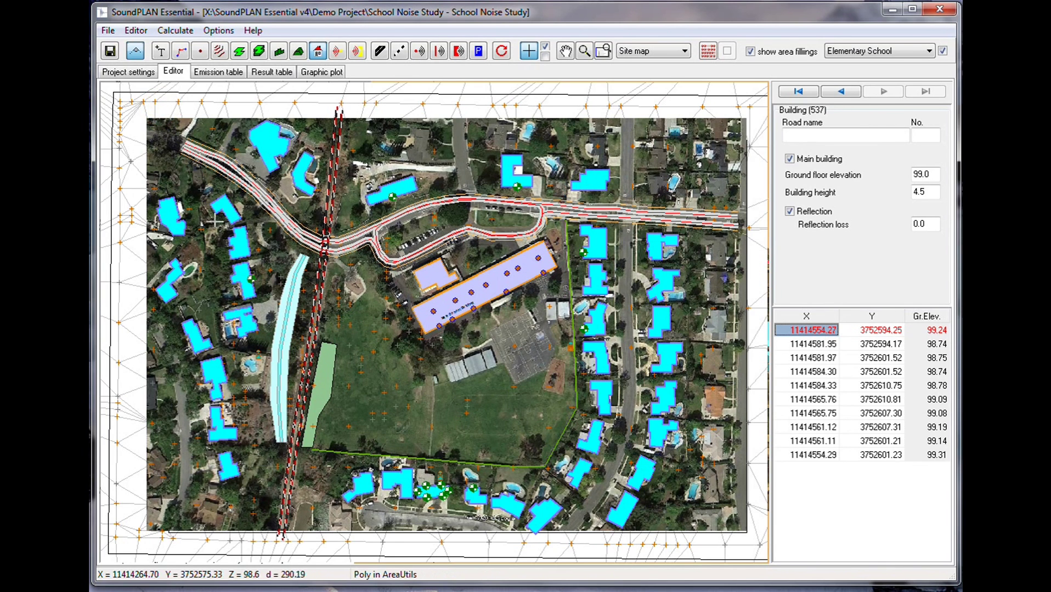
left_click(701, 531)
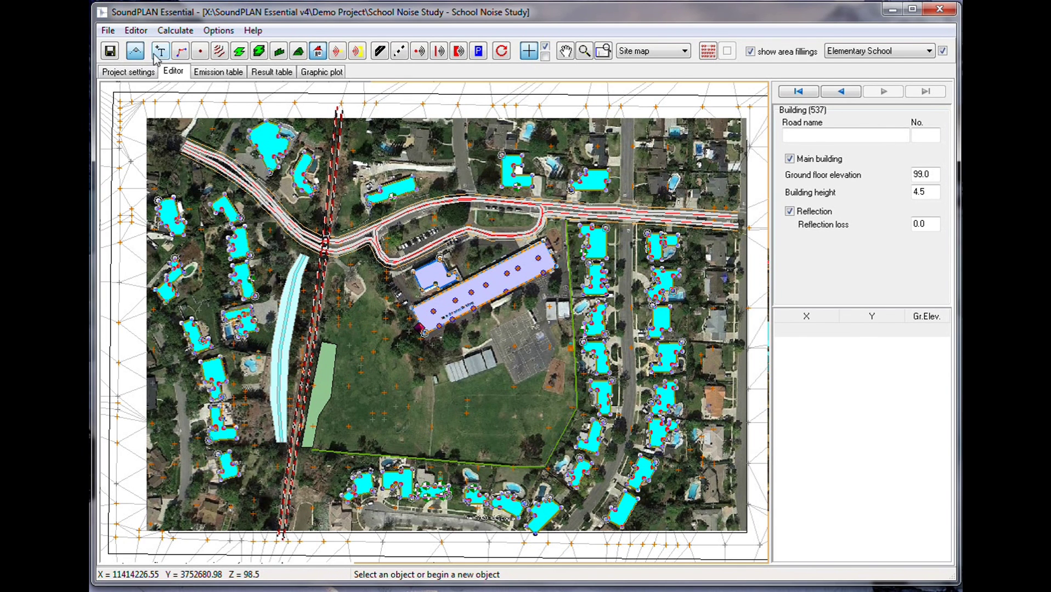
Review the editing commands available for the selected buildings and clear the selection
left_click(141, 31)
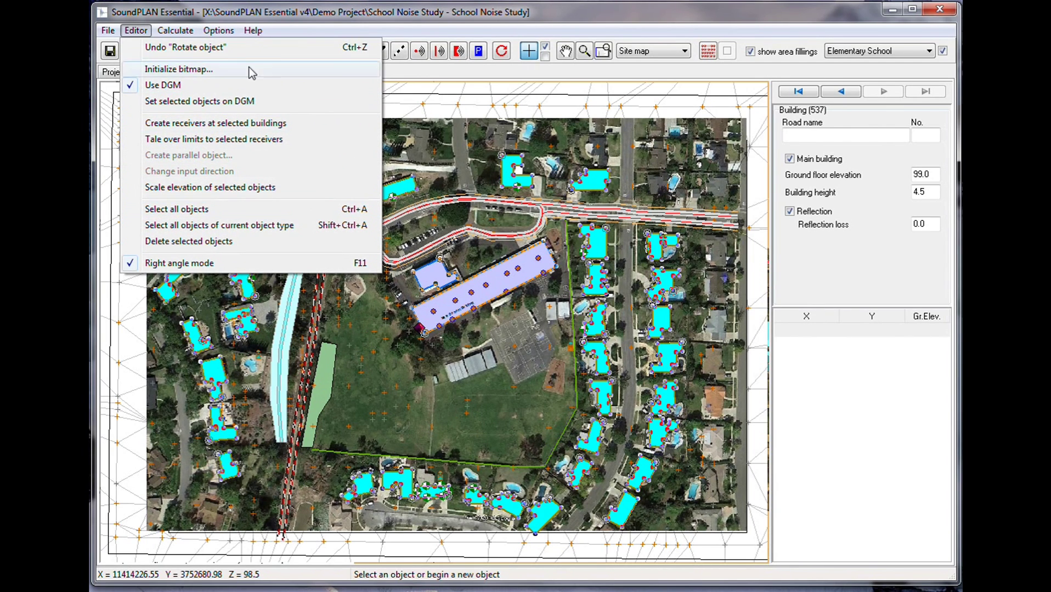
left_click(284, 20)
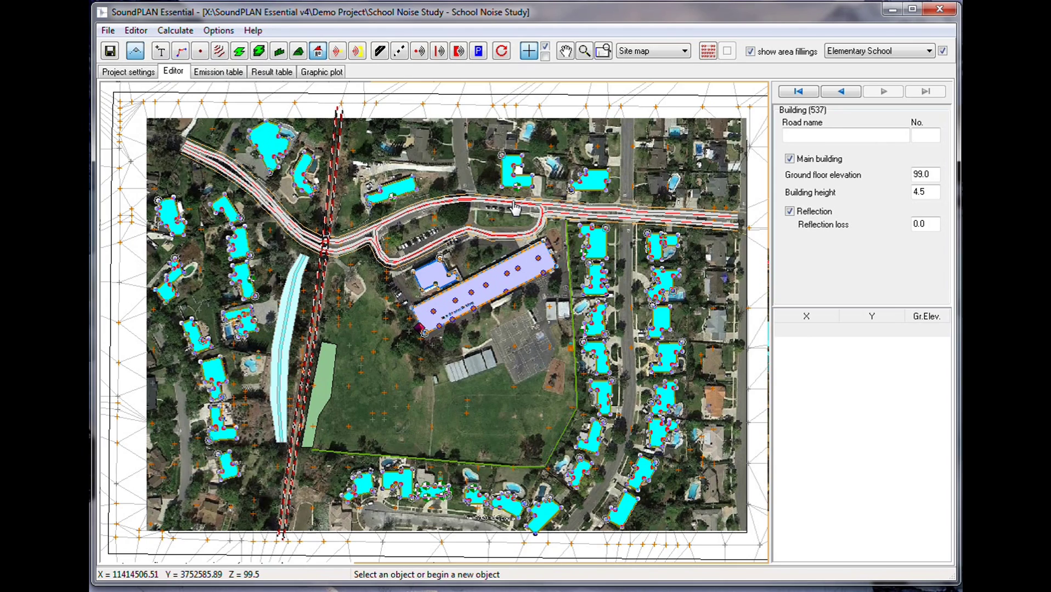
left_click(476, 403)
Inspect the building properties of the house surrounded by receivers just south of the school field
scroll(411, 486, "up", 3)
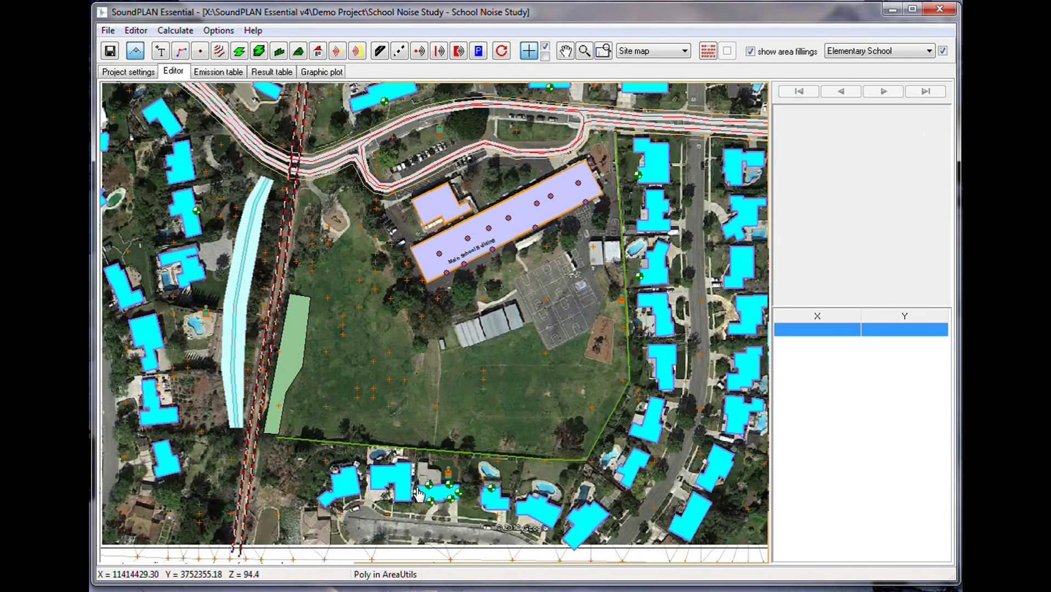
scroll(379, 428, "up", 2)
left_click_drag(410, 422, 321, 241)
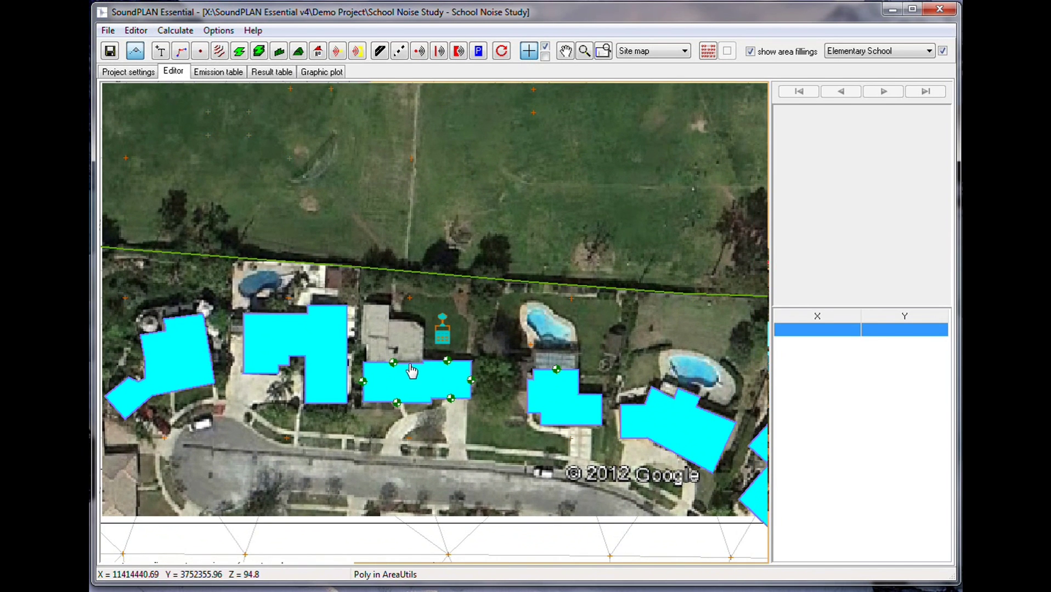
left_click(396, 376)
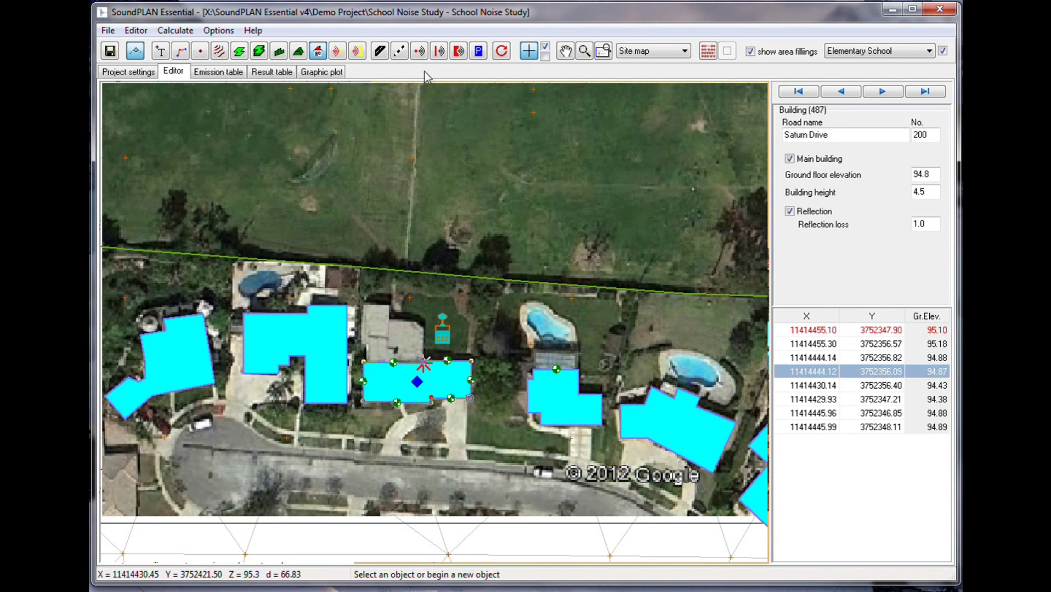
Delete all six receivers assigned to the house just south of the school field
left_click(337, 51)
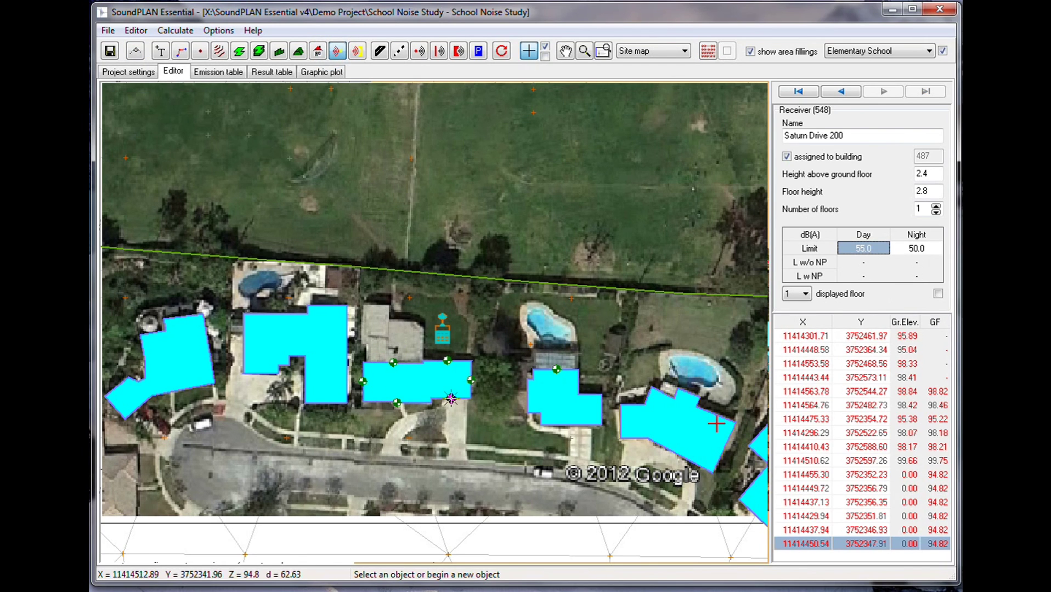
left_click(815, 475)
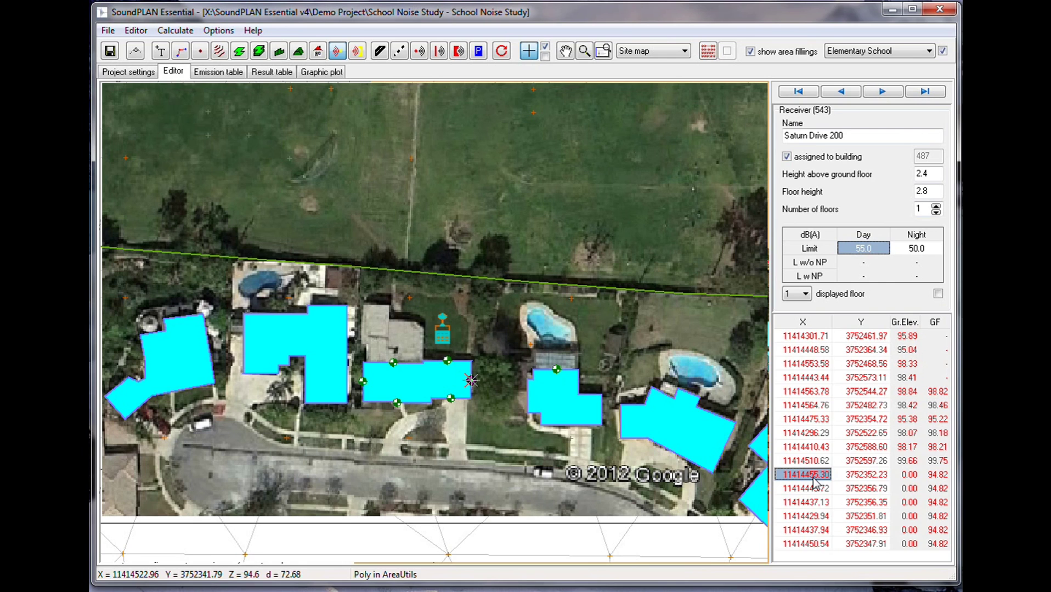
key("Delete")
key("Delete")
key("Delete")
key("Delete")
key("Delete")
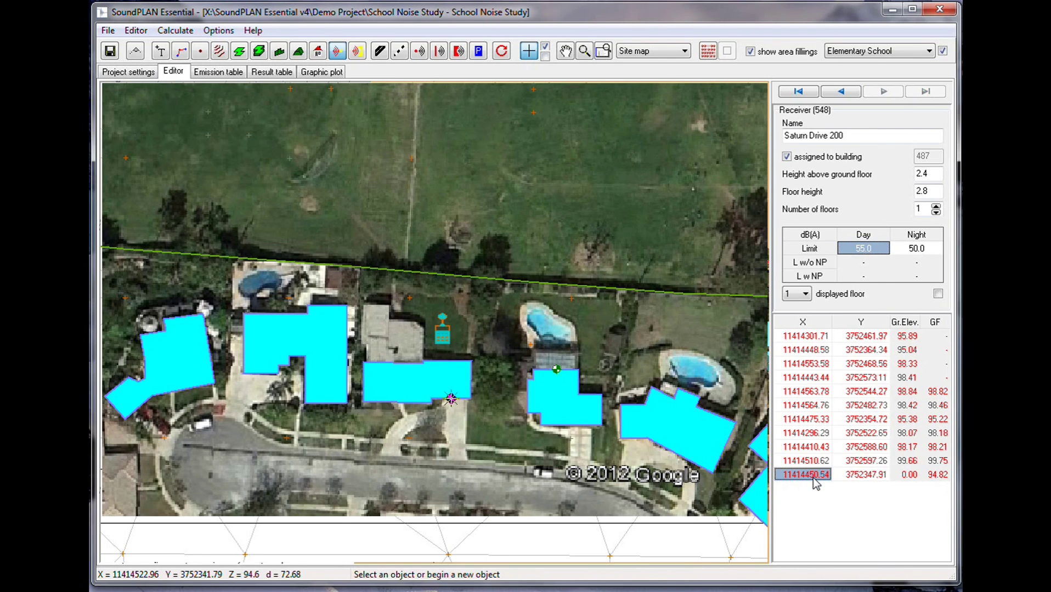
key("Delete")
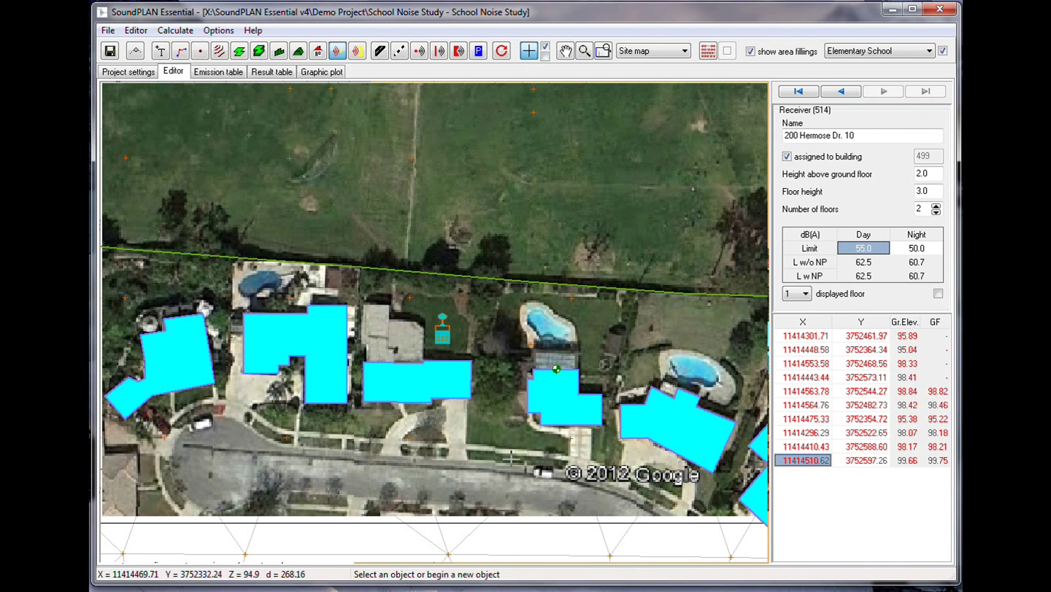
Reselect the house whose receivers were deleted and highlight its road name and house number in the building properties
left_click(445, 396)
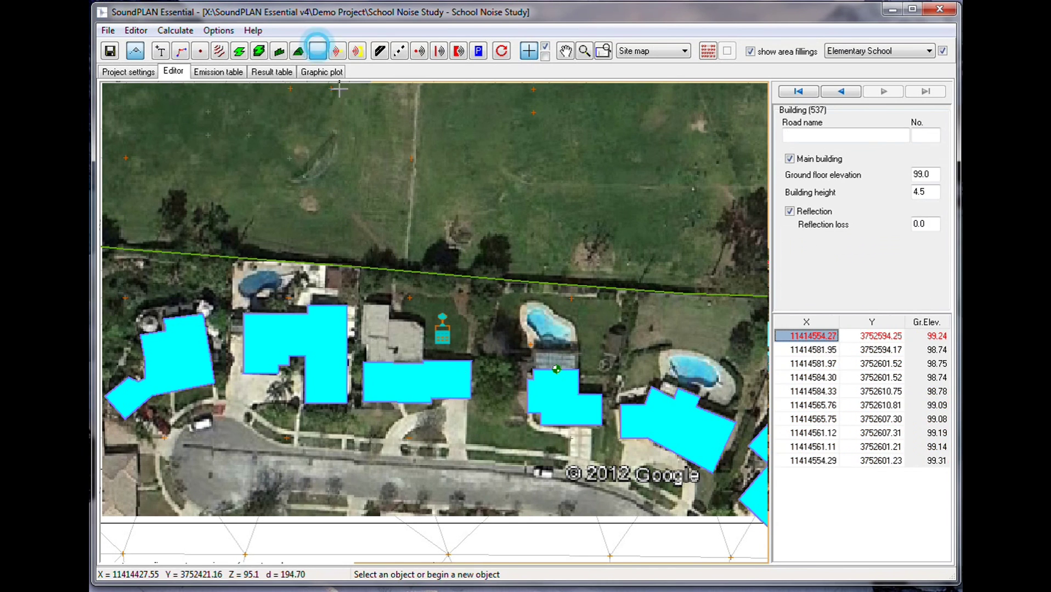
left_click(439, 397)
left_click_drag(849, 134, 757, 164)
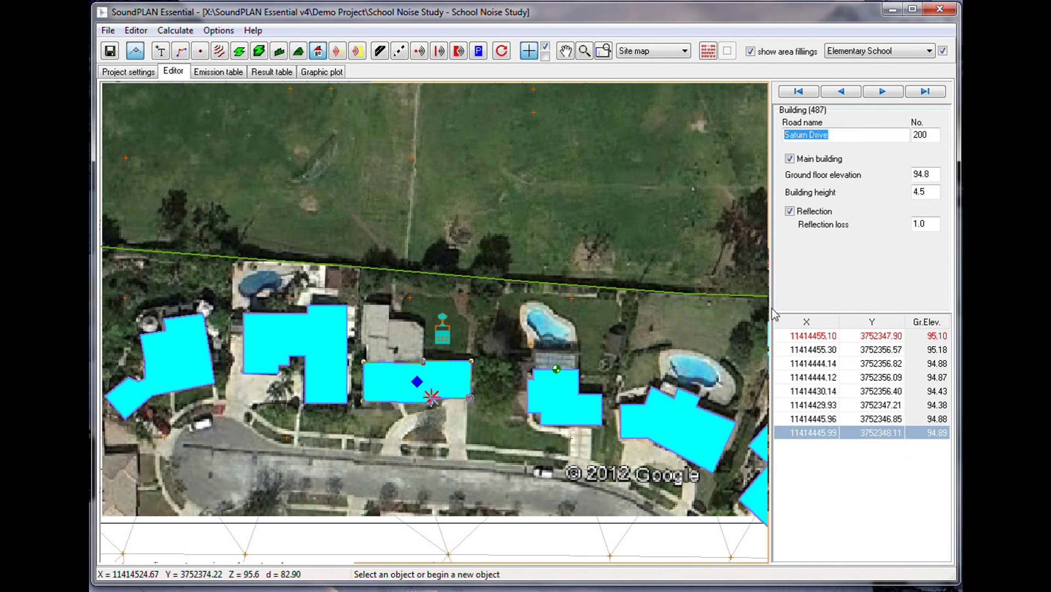
double_click(927, 135)
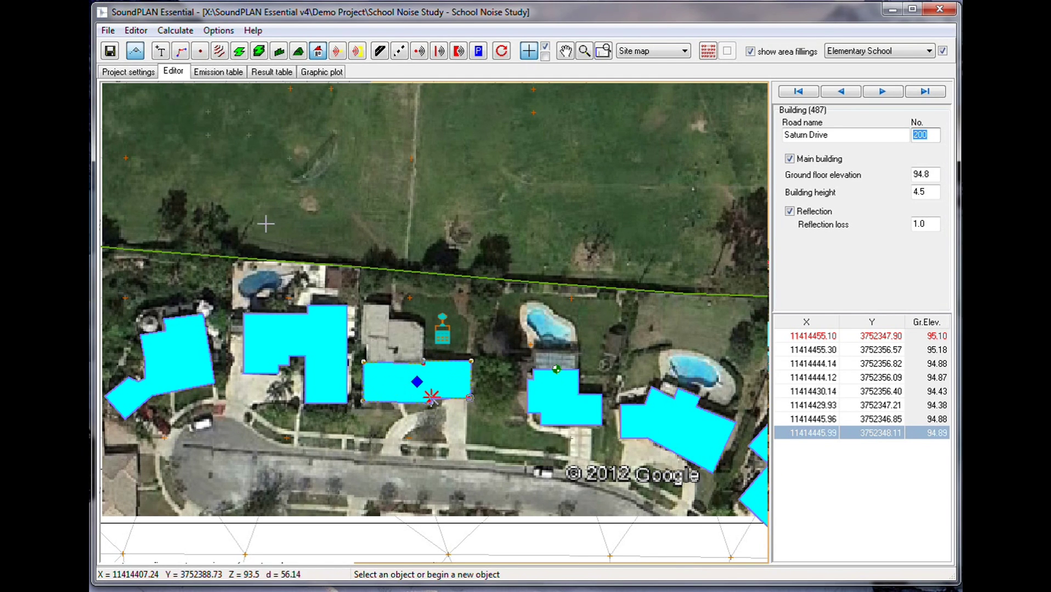
Create receivers at the selected house just south of the school field
left_click(136, 30)
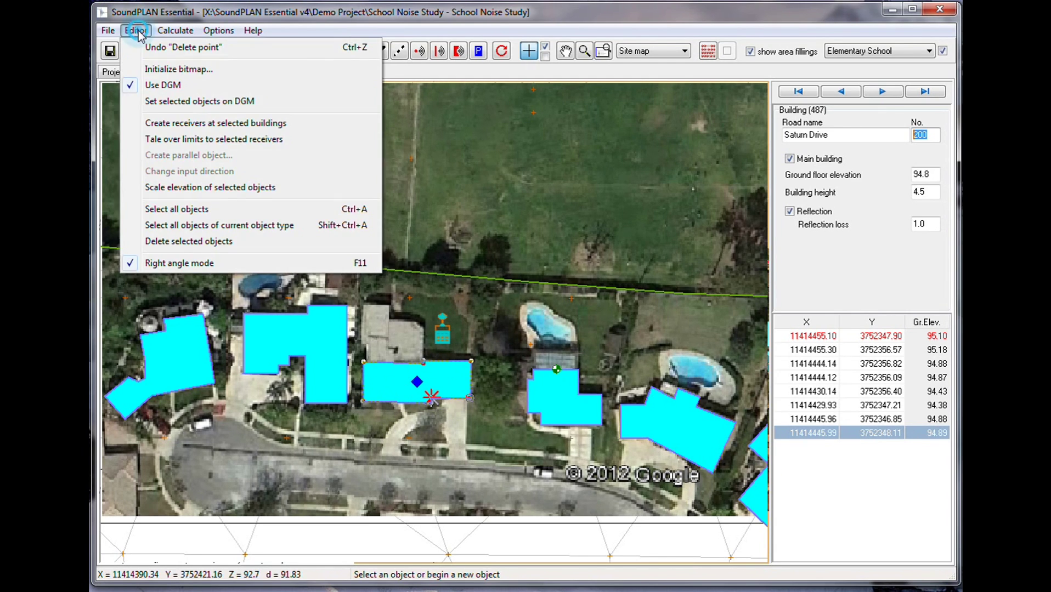
left_click(192, 124)
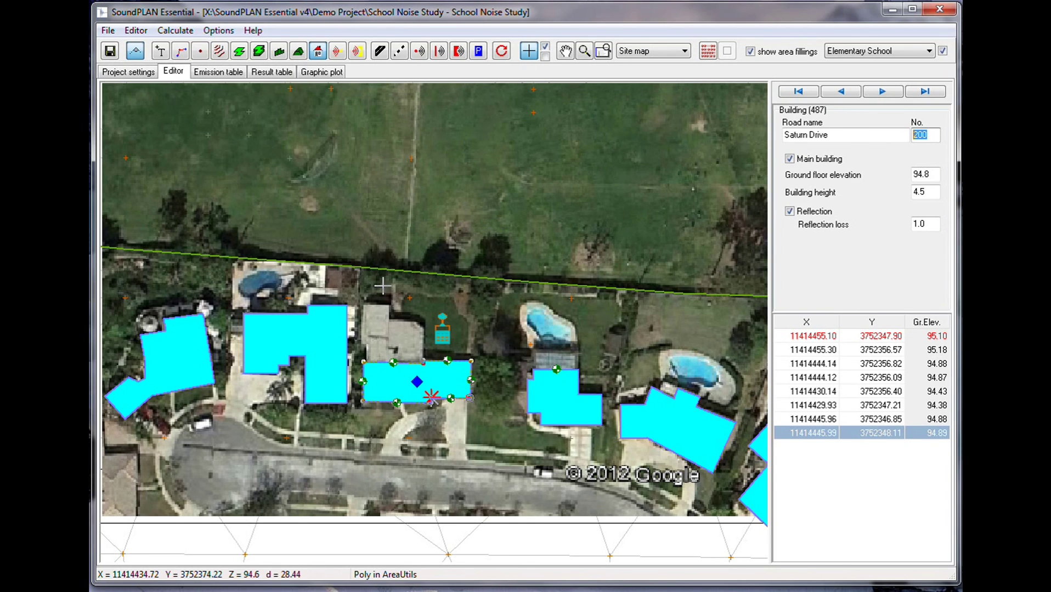
Check the minimum facade length for creating receivers in the calculation settings, then inspect the receivers around the selected house in the editor
left_click(134, 74)
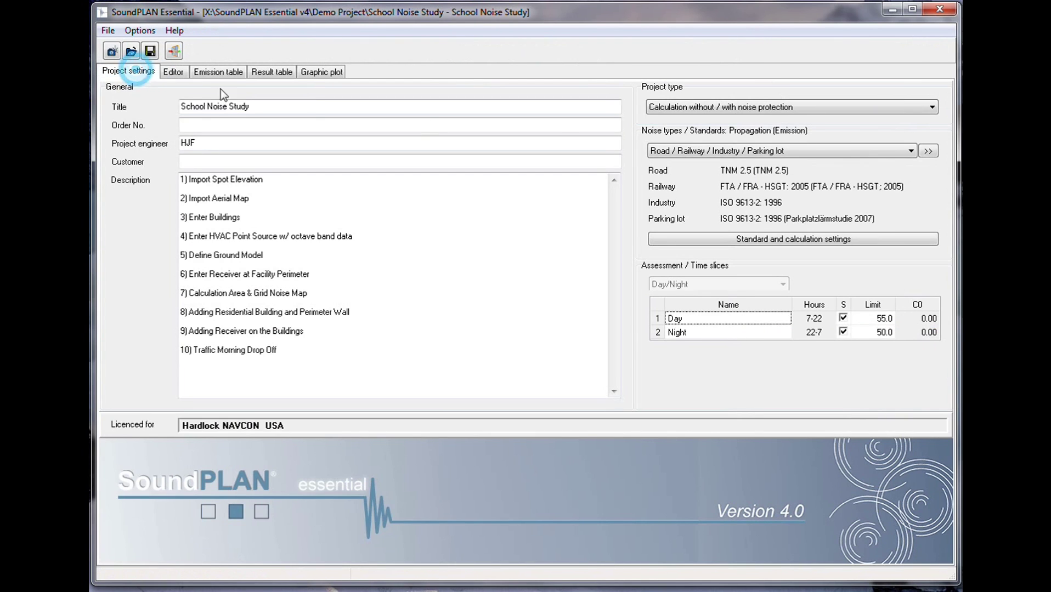
left_click(852, 241)
left_click(622, 112)
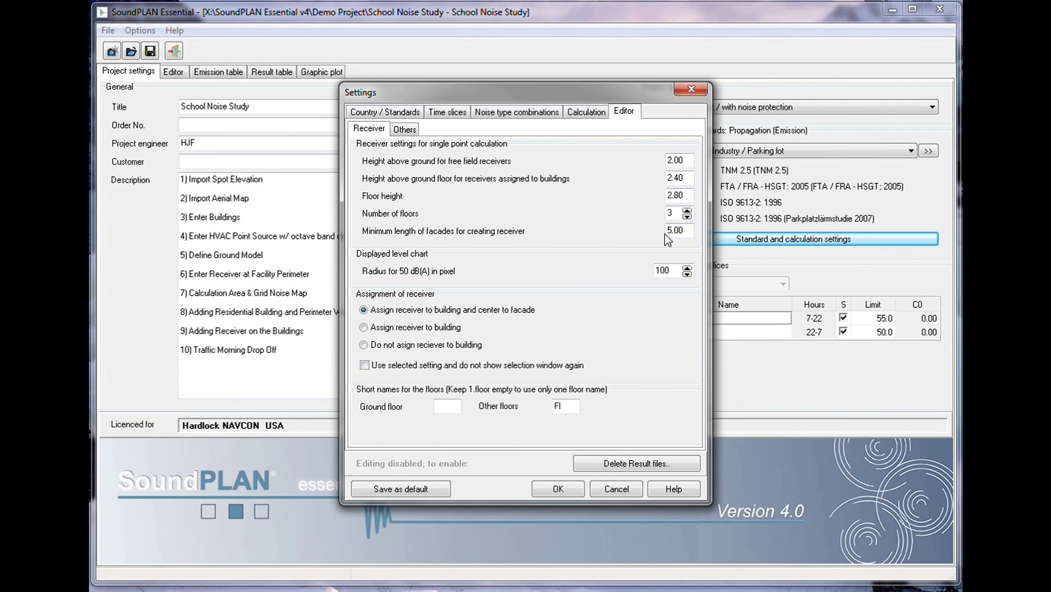
double_click(682, 233)
left_click(617, 489)
left_click(175, 72)
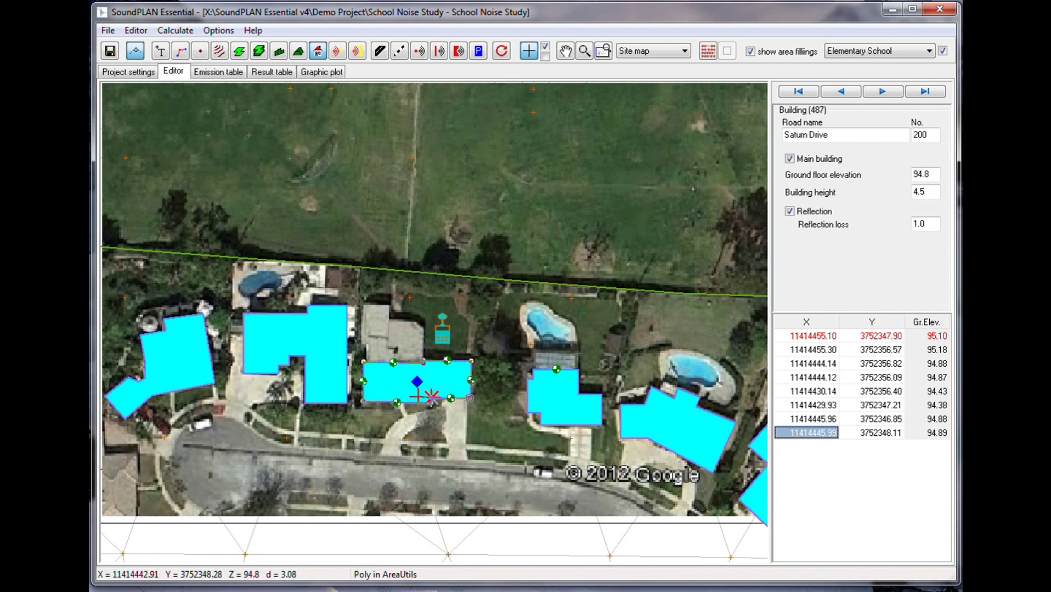
scroll(418, 397, "up", 2)
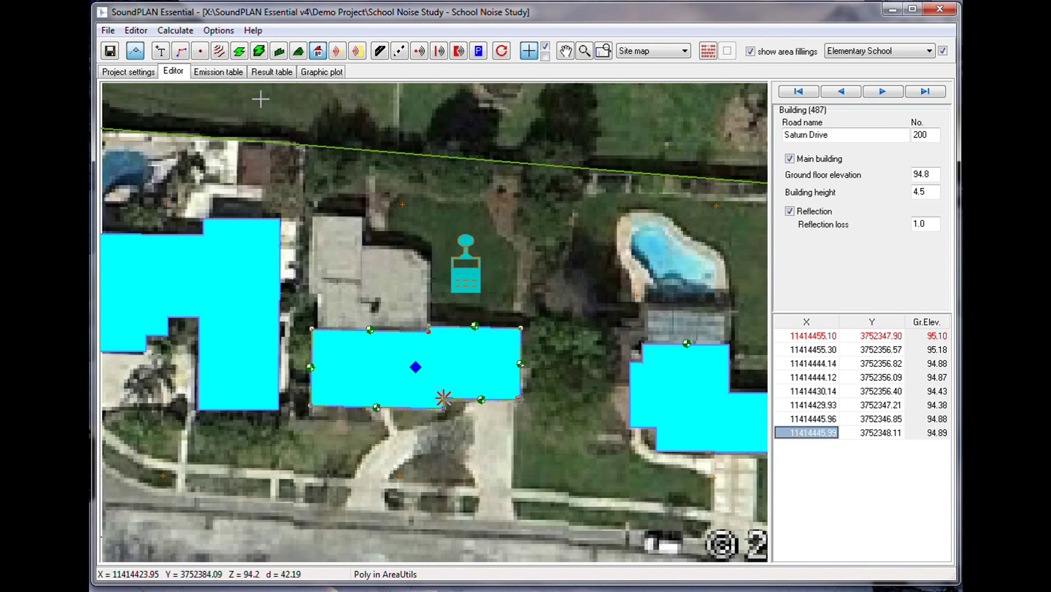
Review the emission tables for the road, railway and industry sources
left_click(225, 77)
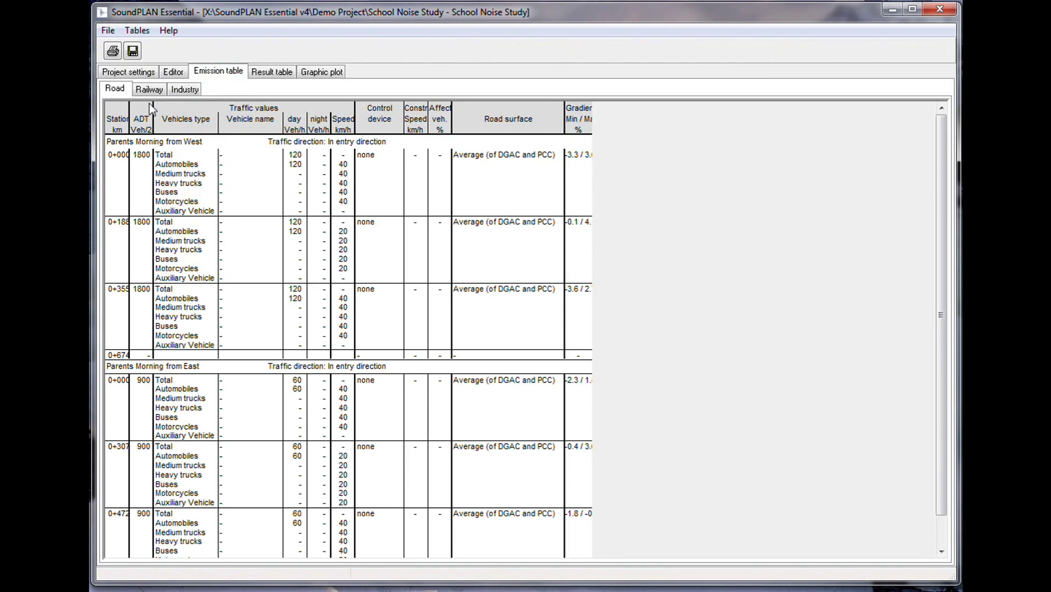
left_click(149, 91)
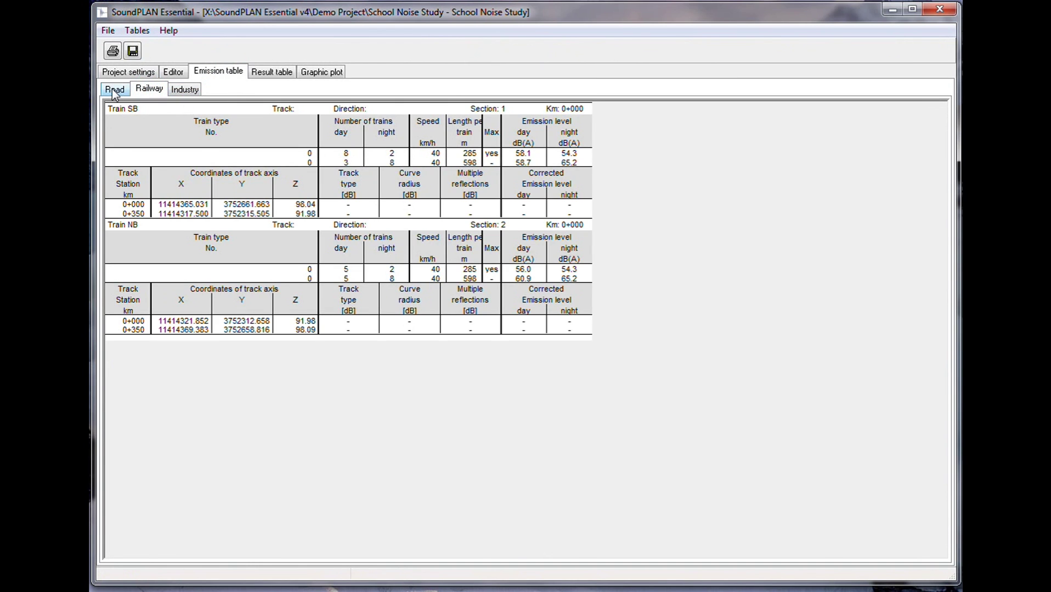
left_click(115, 91)
left_click(185, 90)
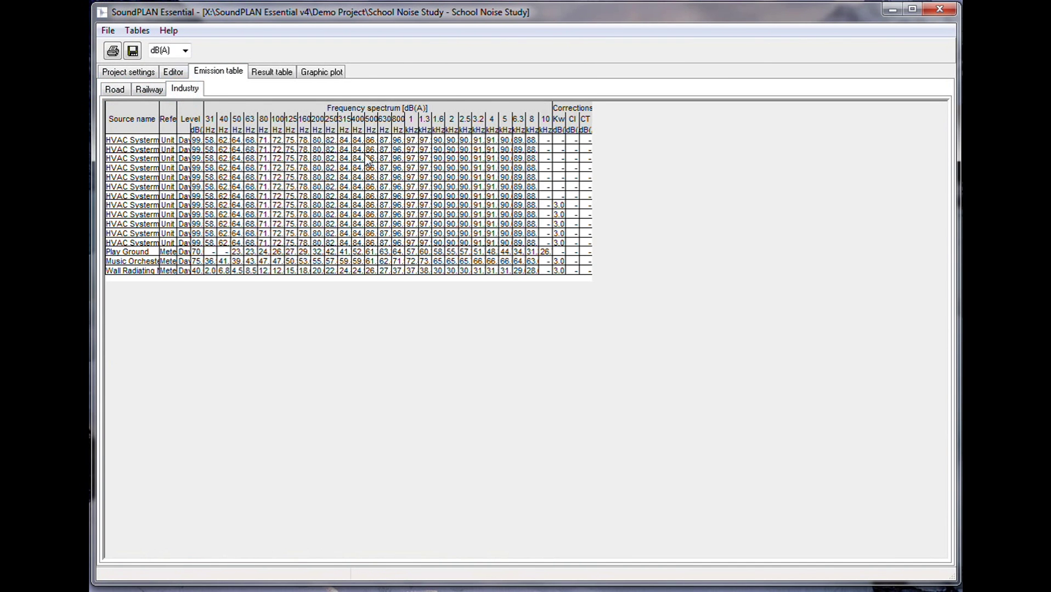
Review the single point result tables for the receivers and the source contributions, continuing despite the changed geometry
left_click(274, 71)
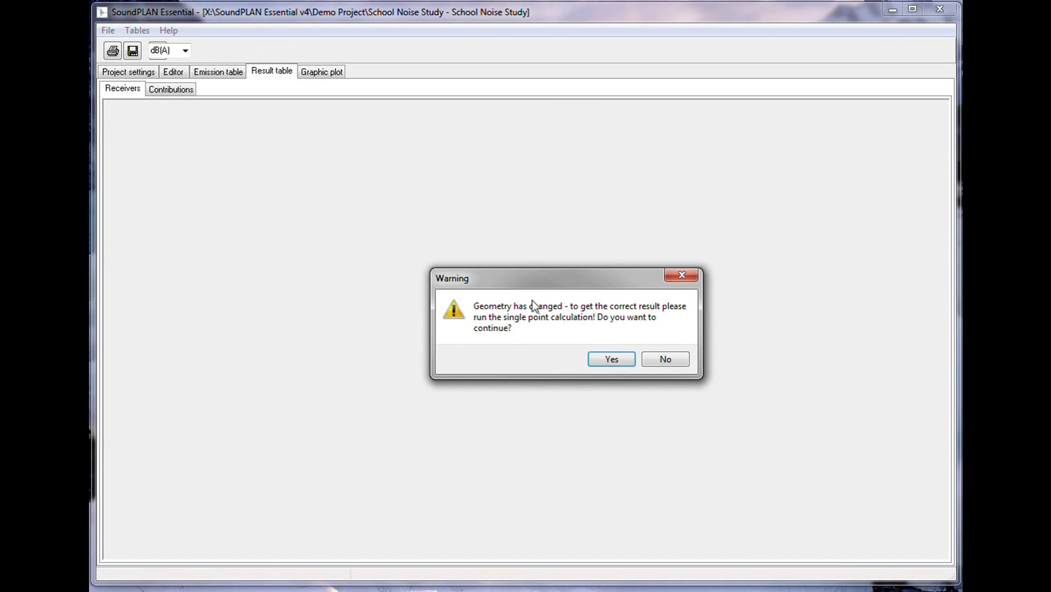
left_click(603, 359)
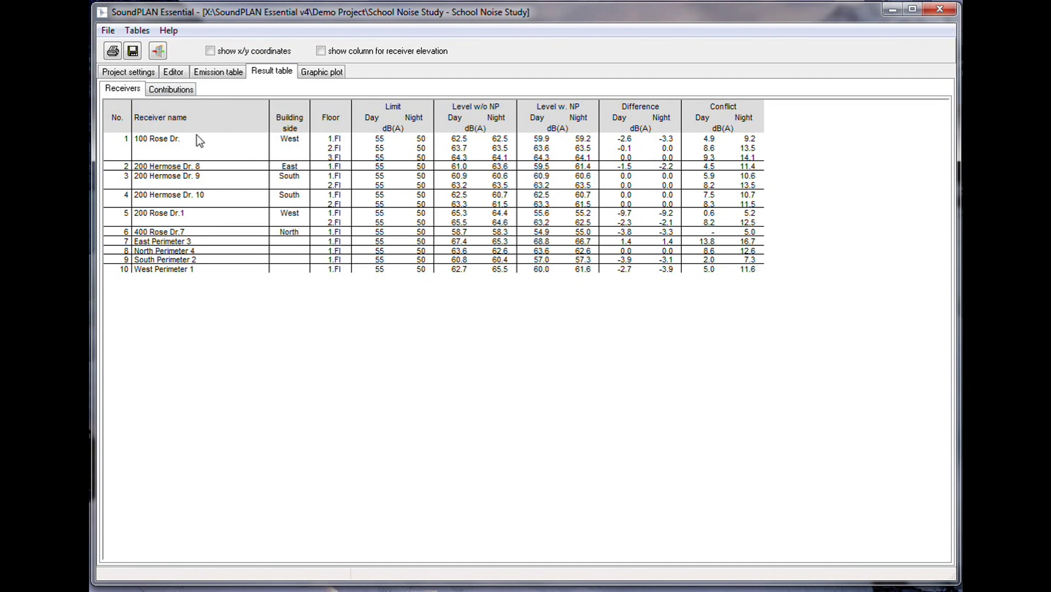
left_click(169, 89)
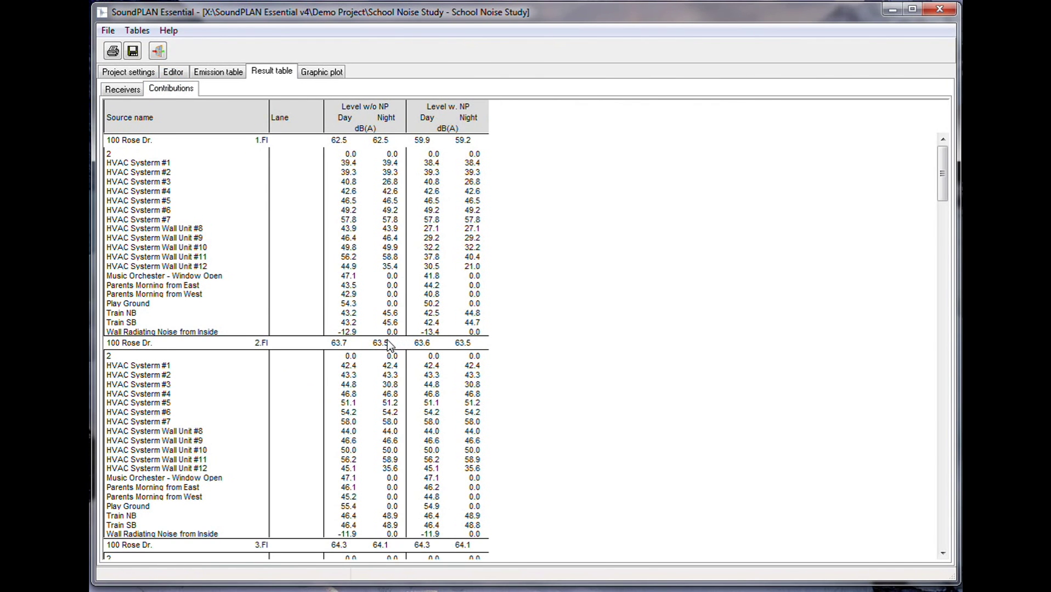
Review the length scale settings of the graphic plot and display the daytime grid noise map without noise protection
left_click(313, 73)
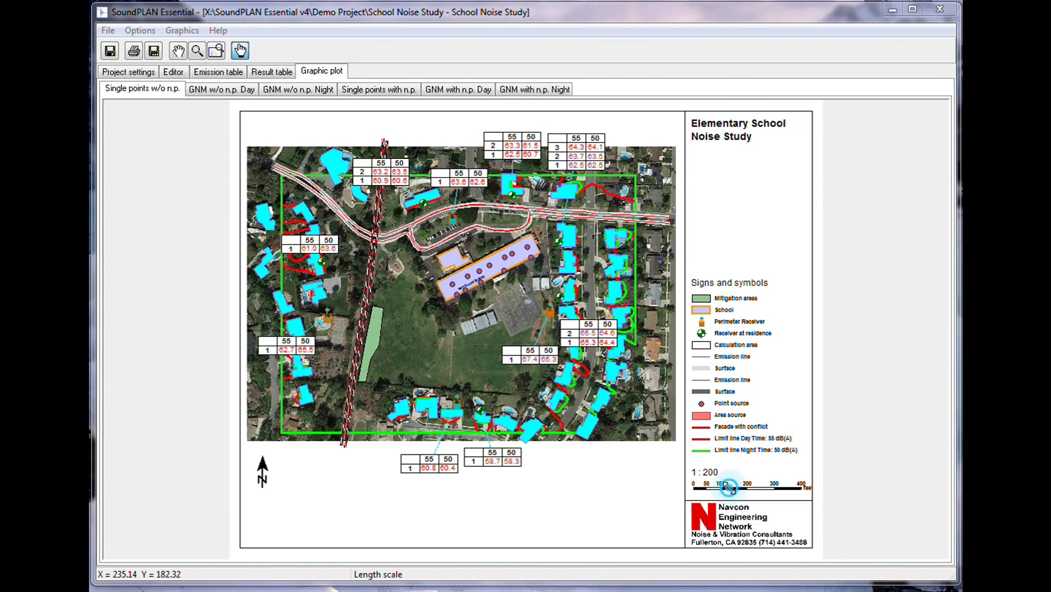
double_click(733, 496)
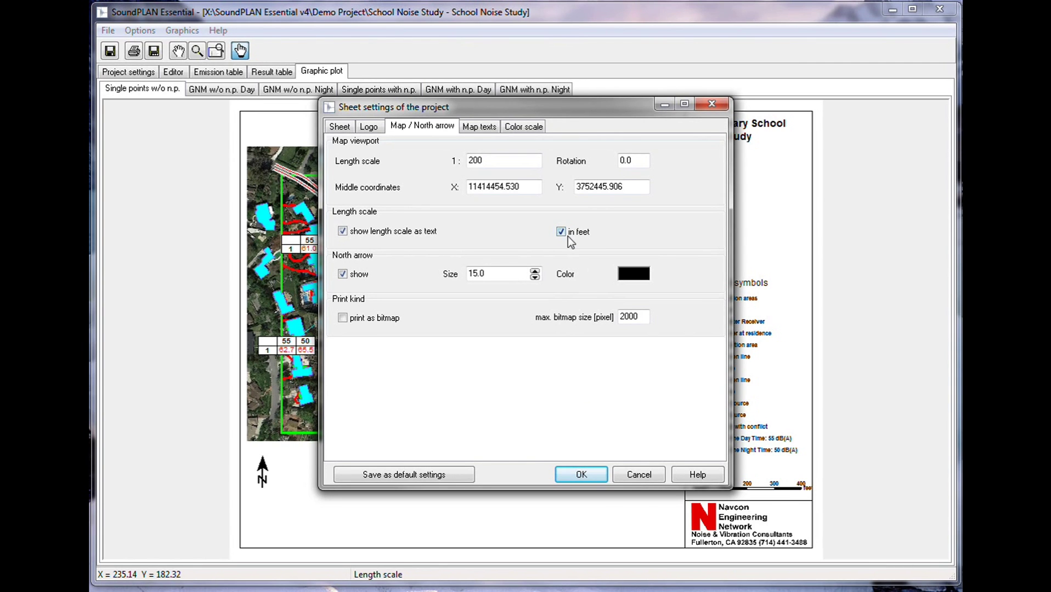
left_click(575, 477)
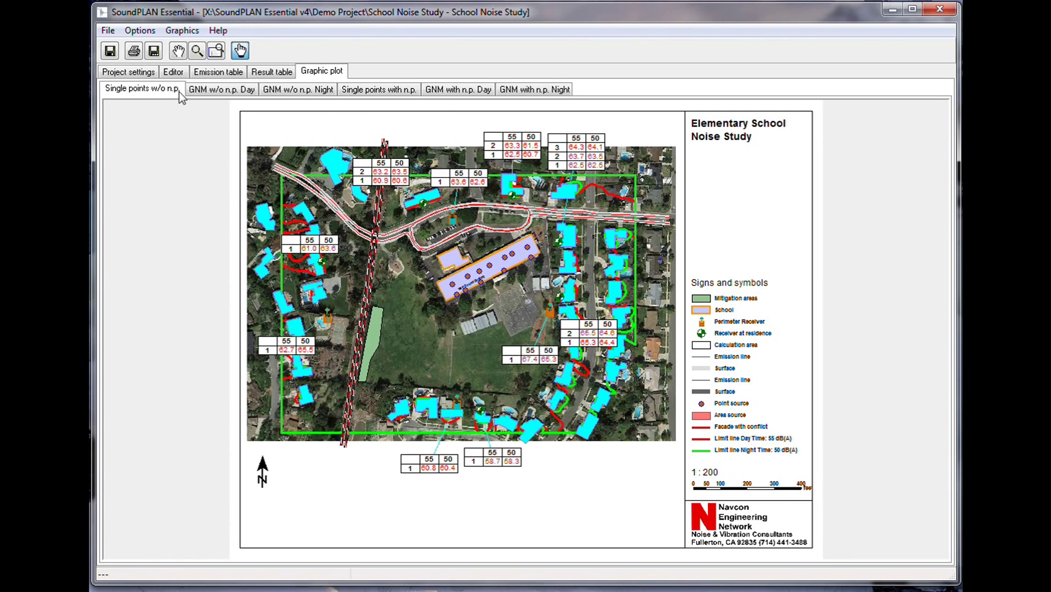
left_click(209, 90)
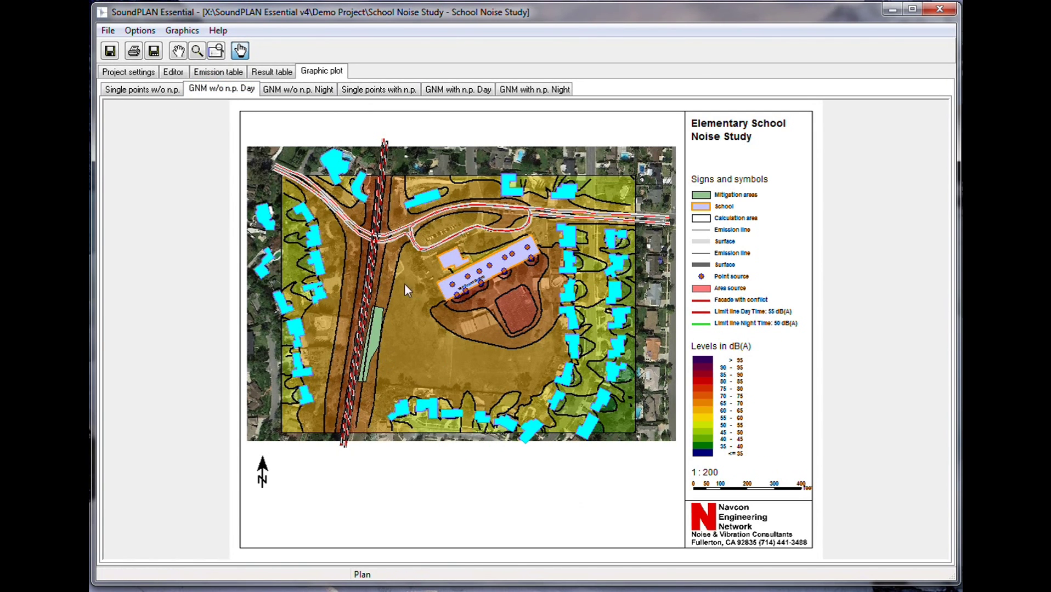
Set the grid noise map's transparency over the geometry bitmap to 30 in the object types
double_click(623, 287)
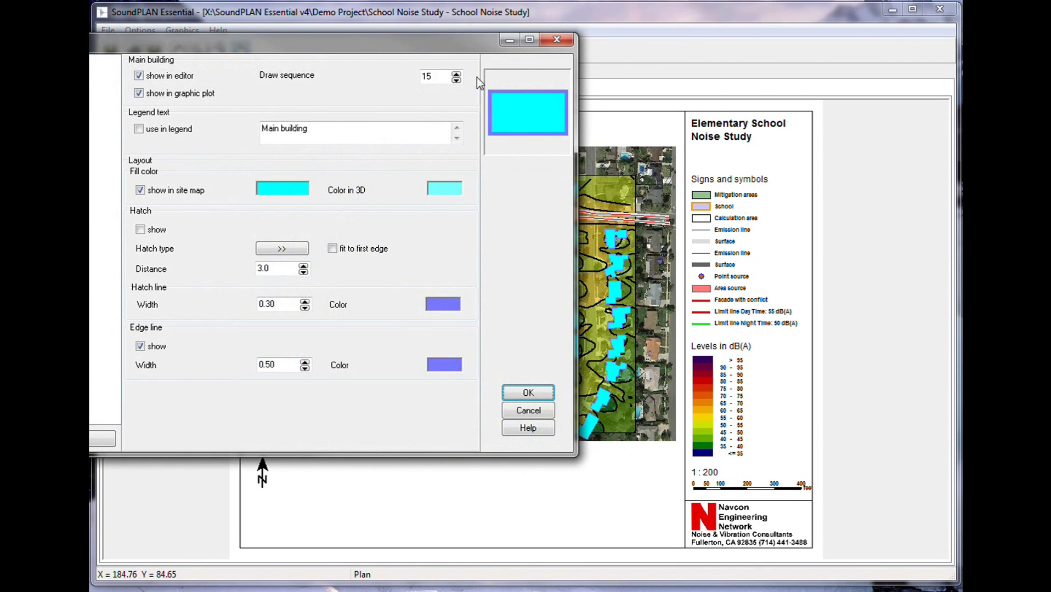
left_click_drag(433, 44, 648, 93)
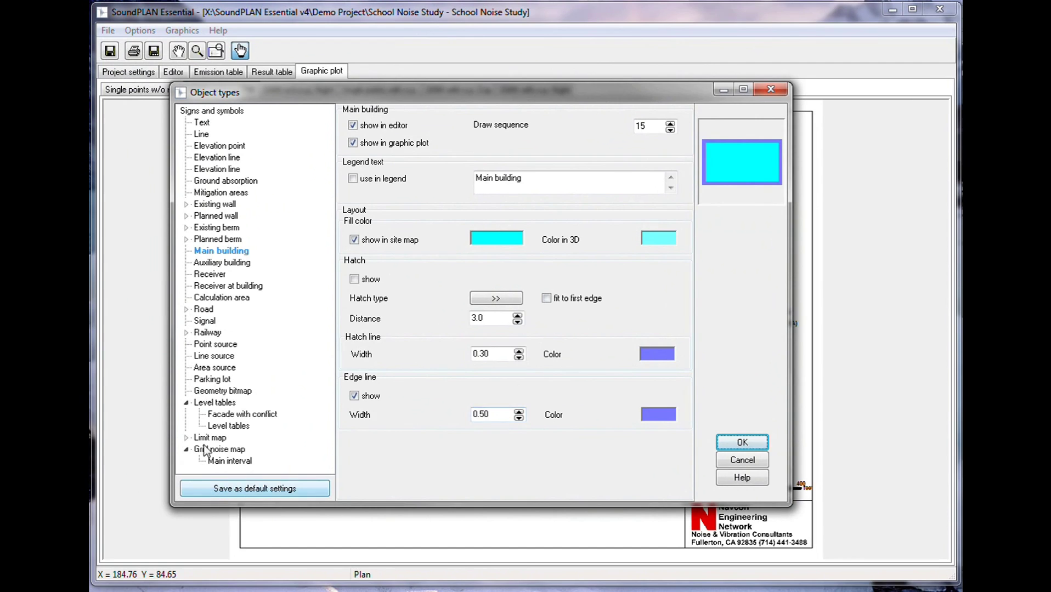
left_click(238, 449)
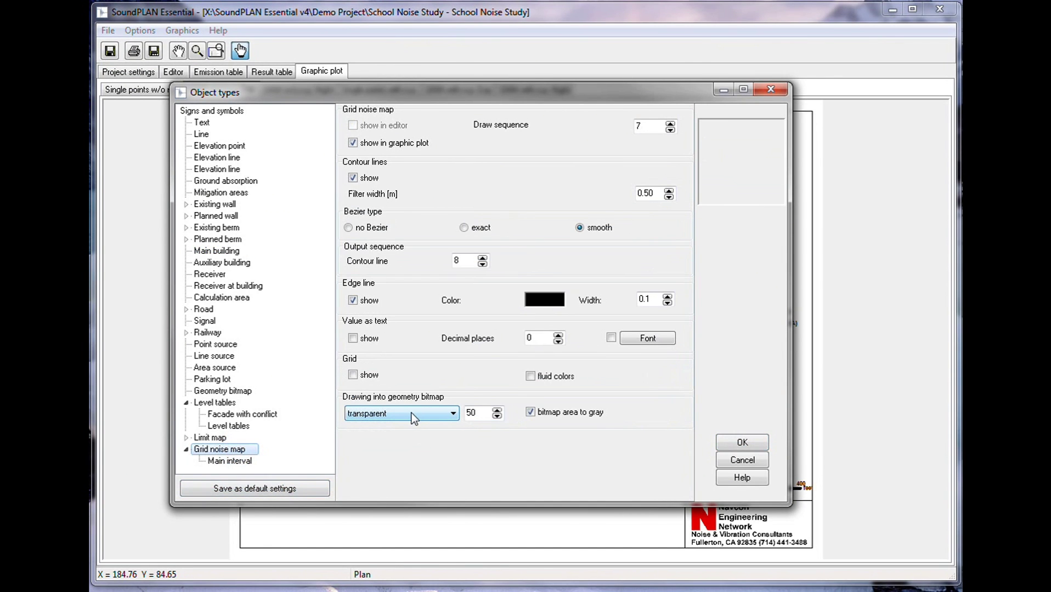
left_click(468, 413)
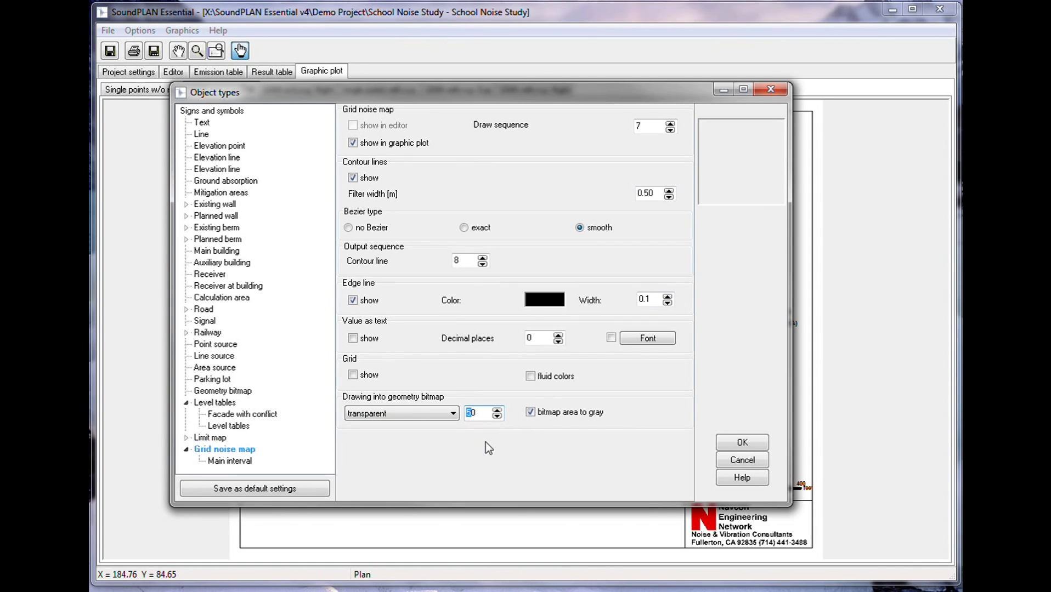
type("3")
left_click(738, 443)
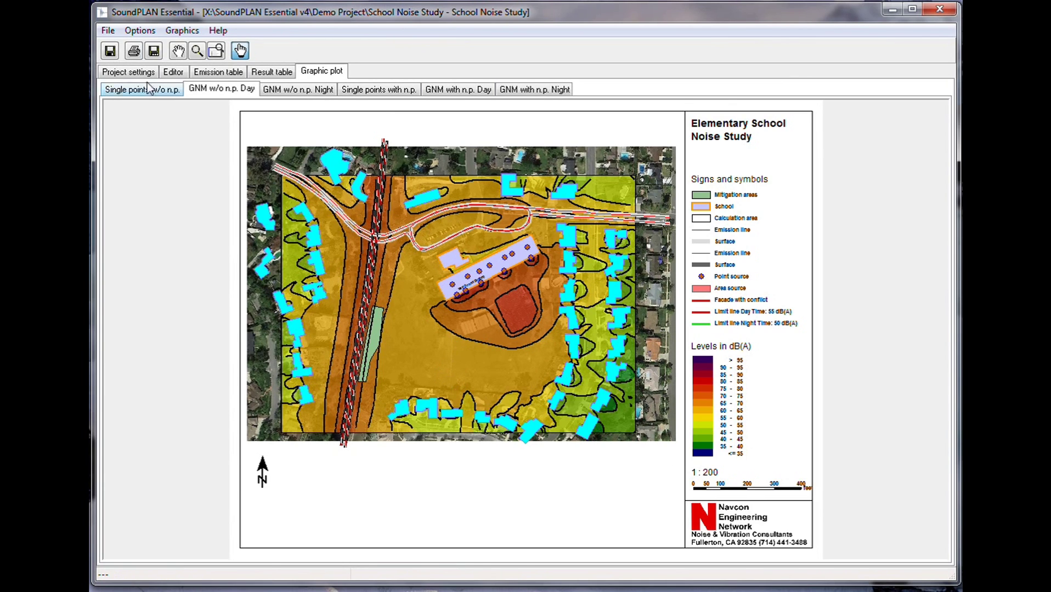
Set the grid noise map's transparency to 40 and turn off the gray bitmap area
left_click(140, 31)
left_click(149, 63)
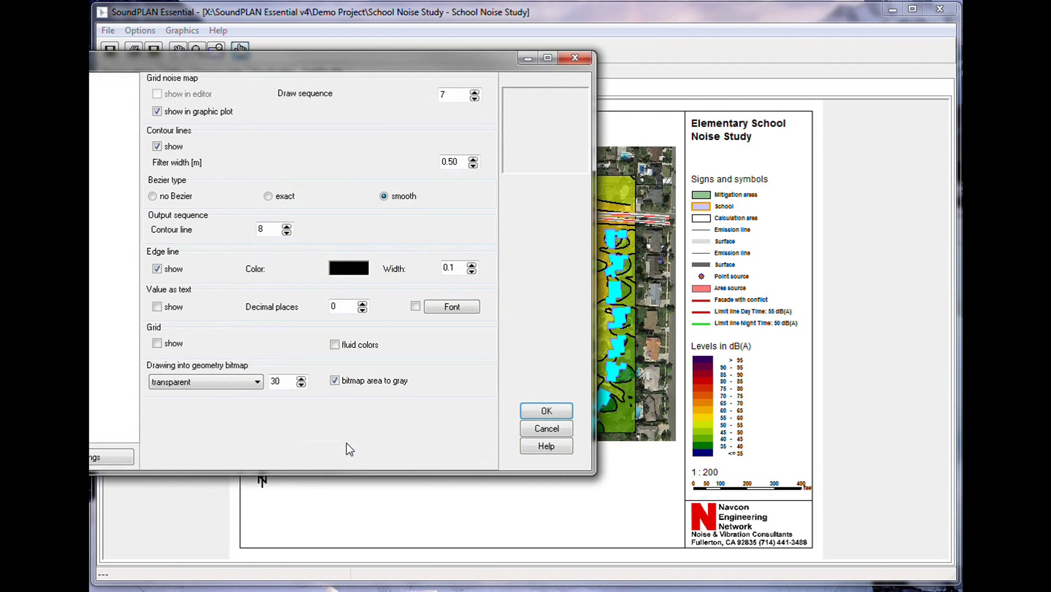
left_click_drag(333, 61, 467, 78)
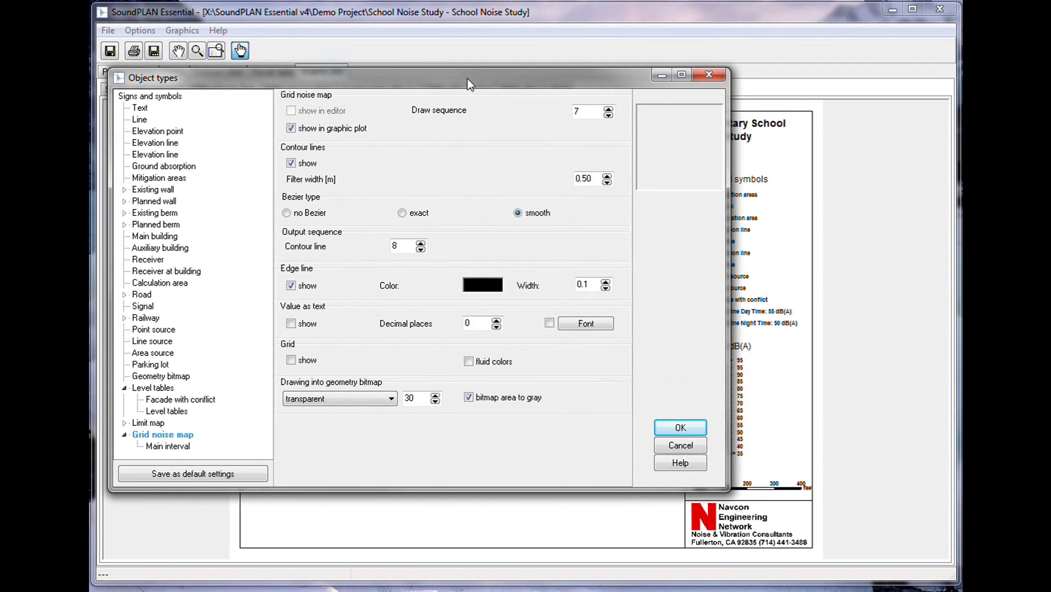
double_click(409, 399)
type("40")
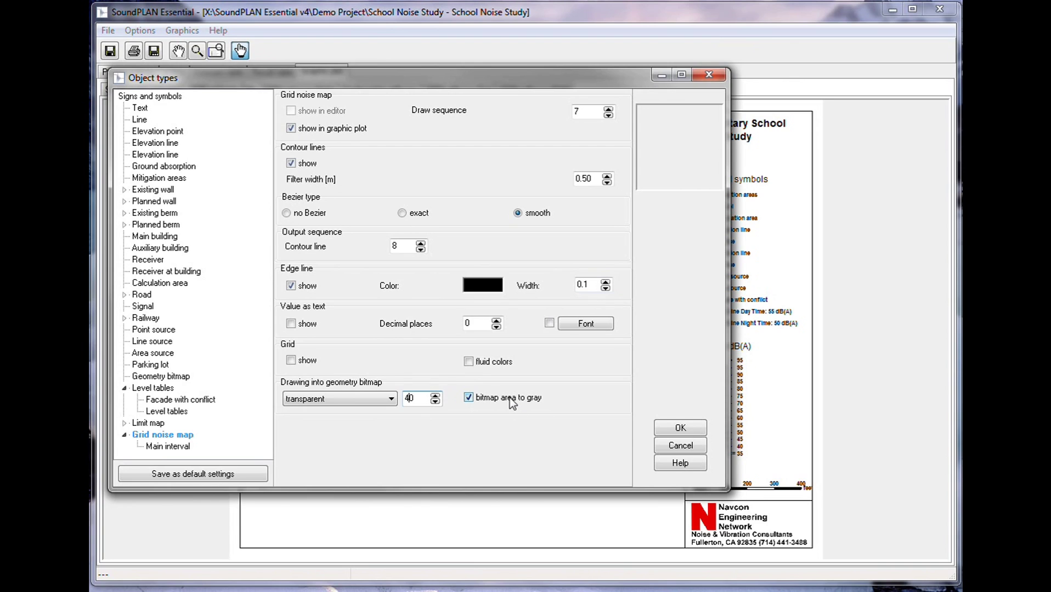
left_click(469, 399)
left_click(680, 429)
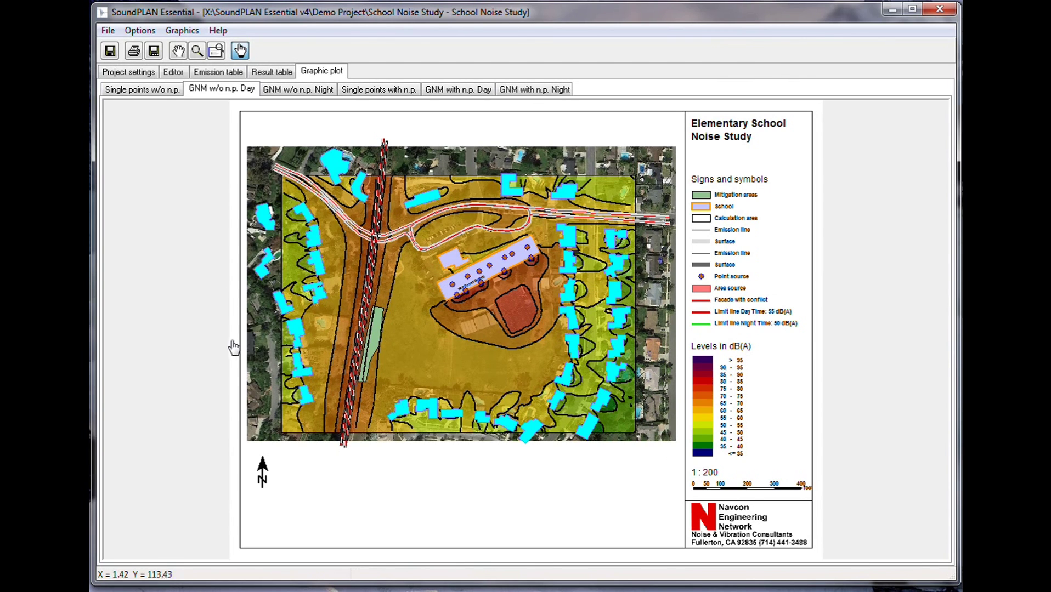
Turn the gray bitmap area back on for the grid noise map
double_click(182, 82)
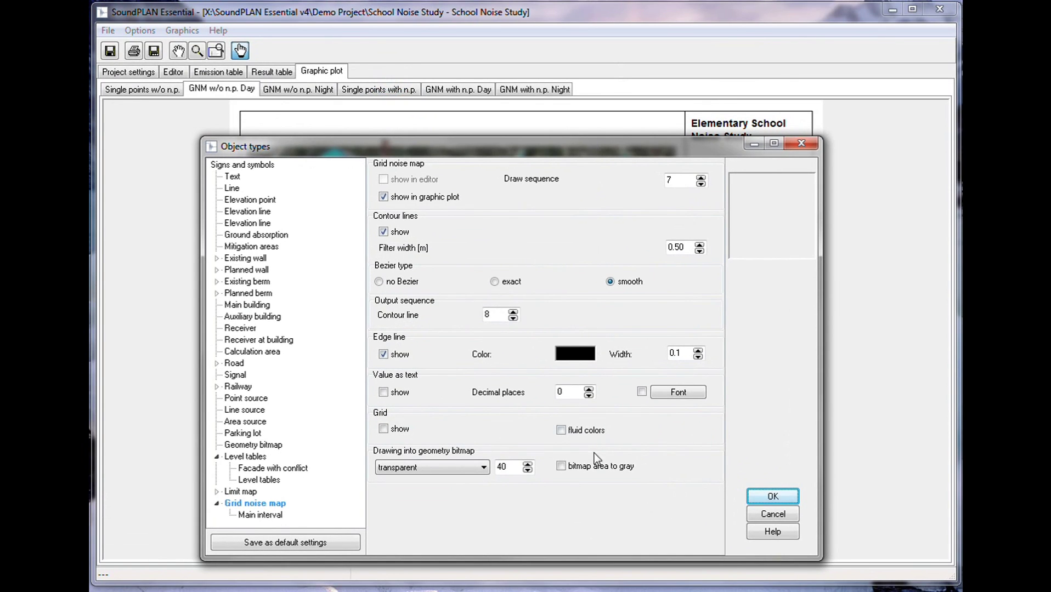
left_click(561, 466)
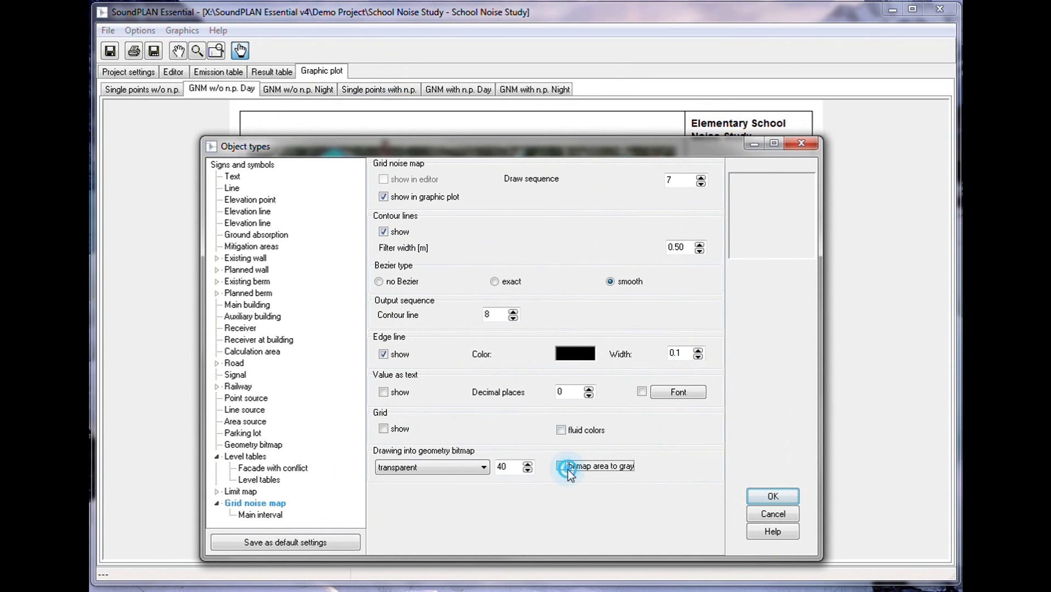
left_click(774, 497)
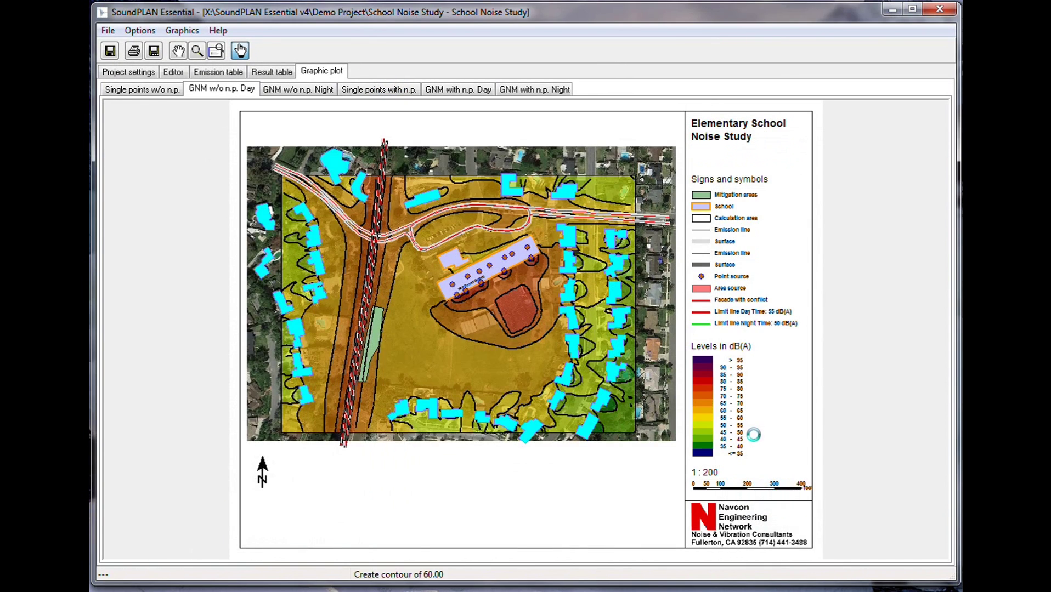
Review the grid noise map's output and draw sequence and make the main interval contour lines use the scale color
double_click(558, 389)
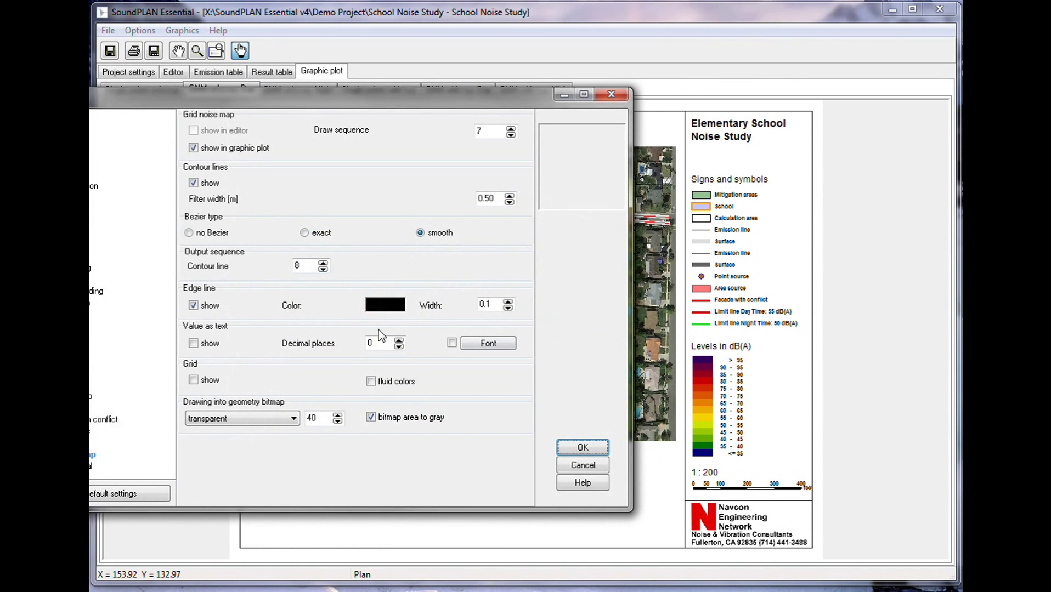
left_click_drag(296, 107, 437, 135)
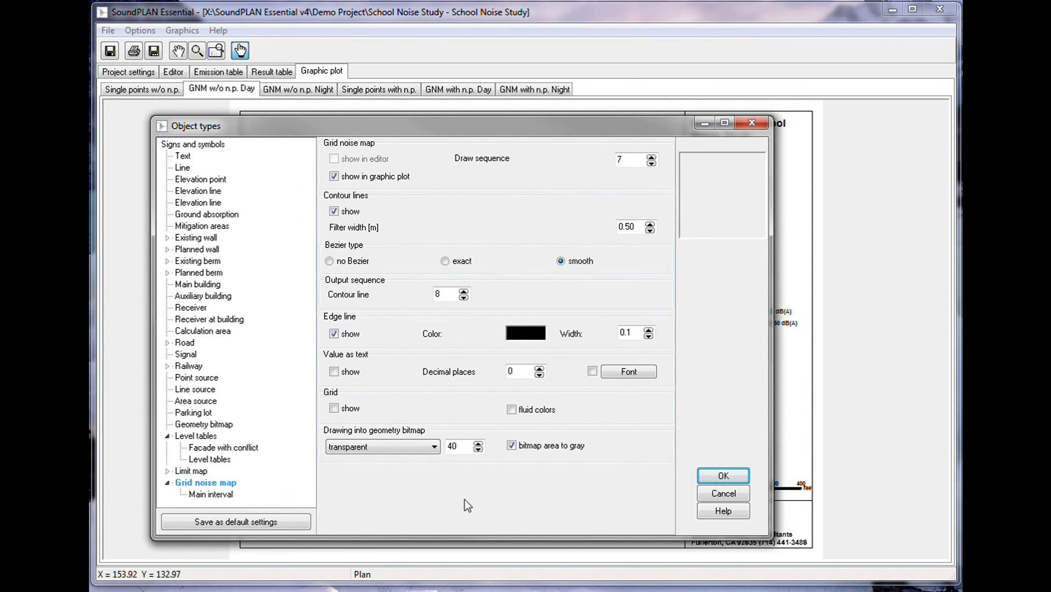
double_click(439, 295)
double_click(620, 160)
left_click(218, 495)
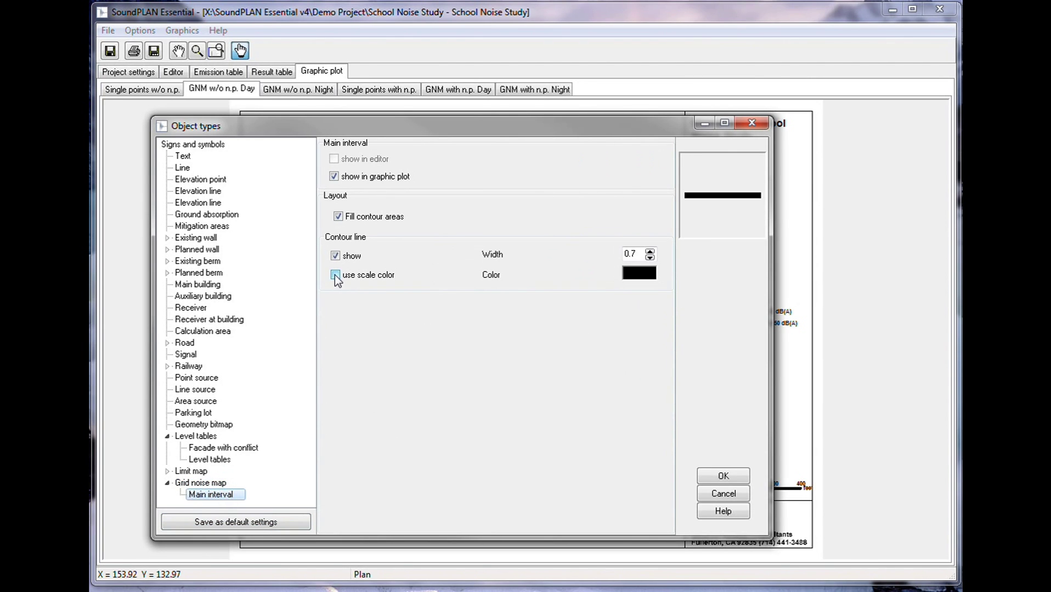
left_click(336, 276)
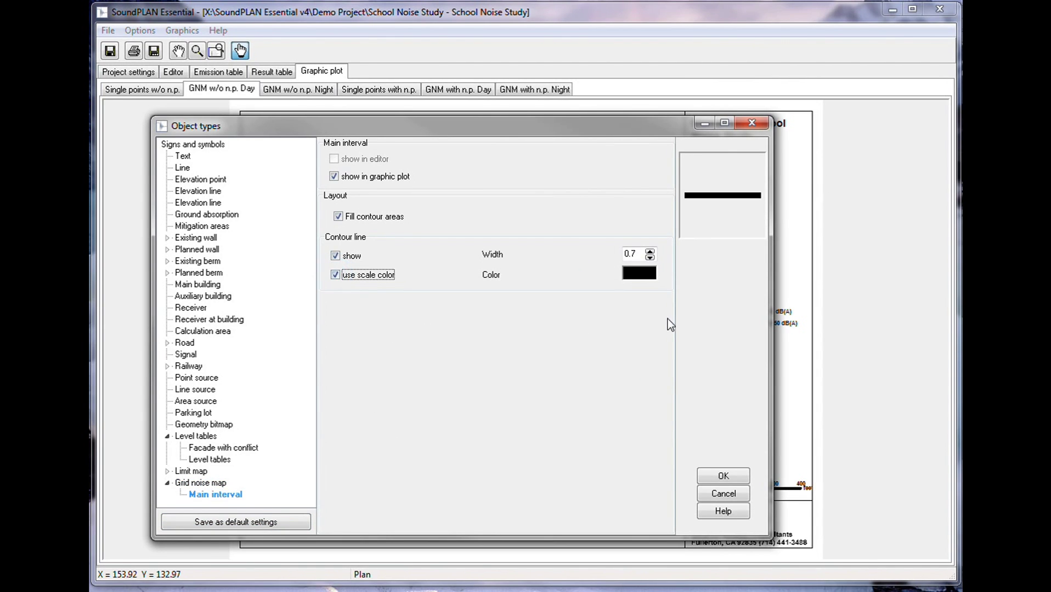
left_click(722, 477)
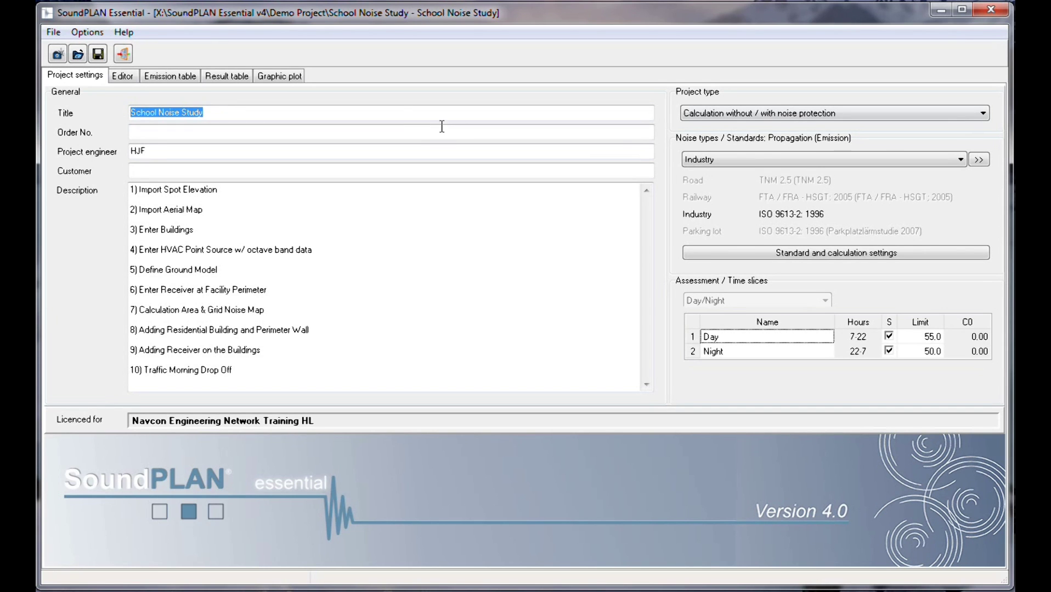
In the model editor, open the reference spectrum of point source HVAC Systerm Wall Unit #12 in the emission library and display its octave values
left_click(123, 76)
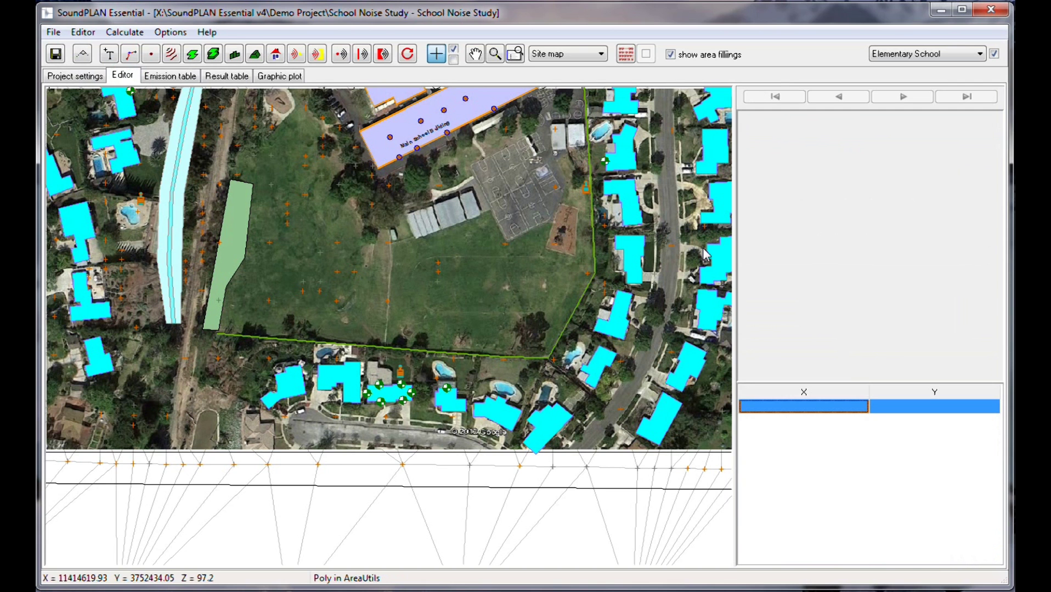
left_click(341, 53)
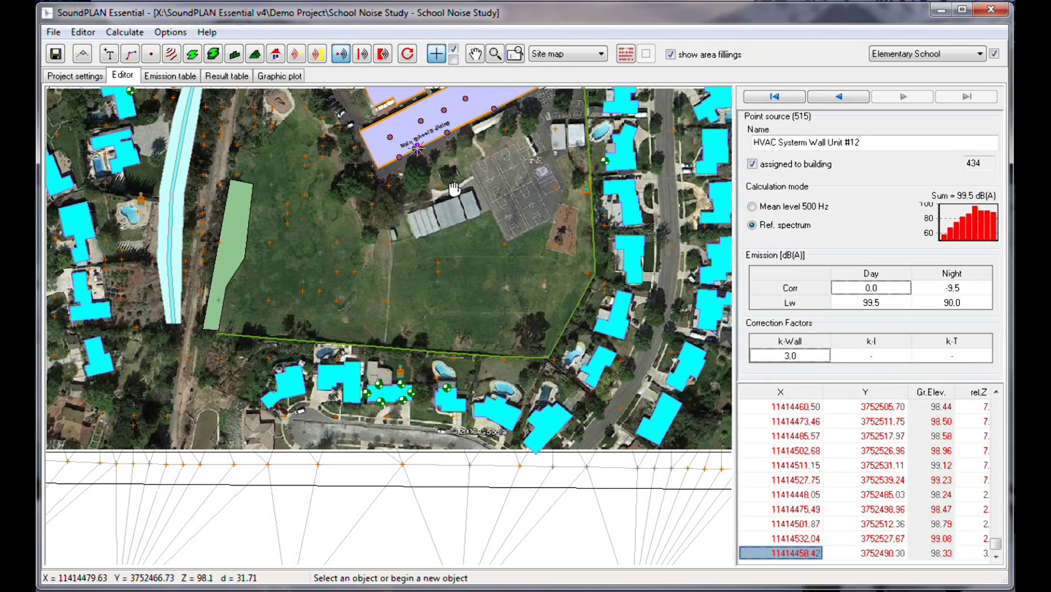
scroll(450, 196, "down", 2)
scroll(405, 409, "up", 4)
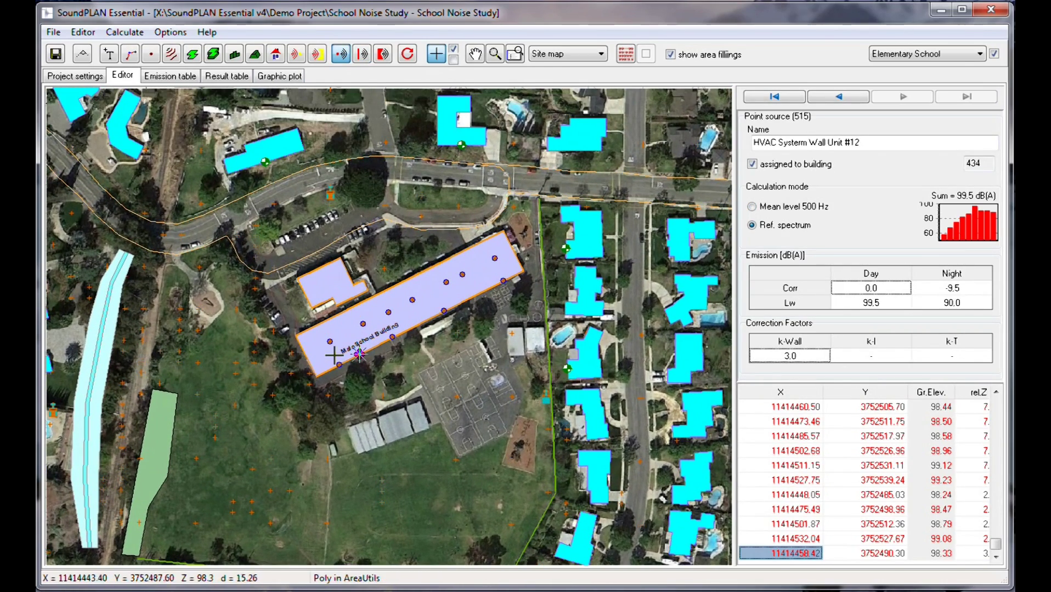
double_click(980, 220)
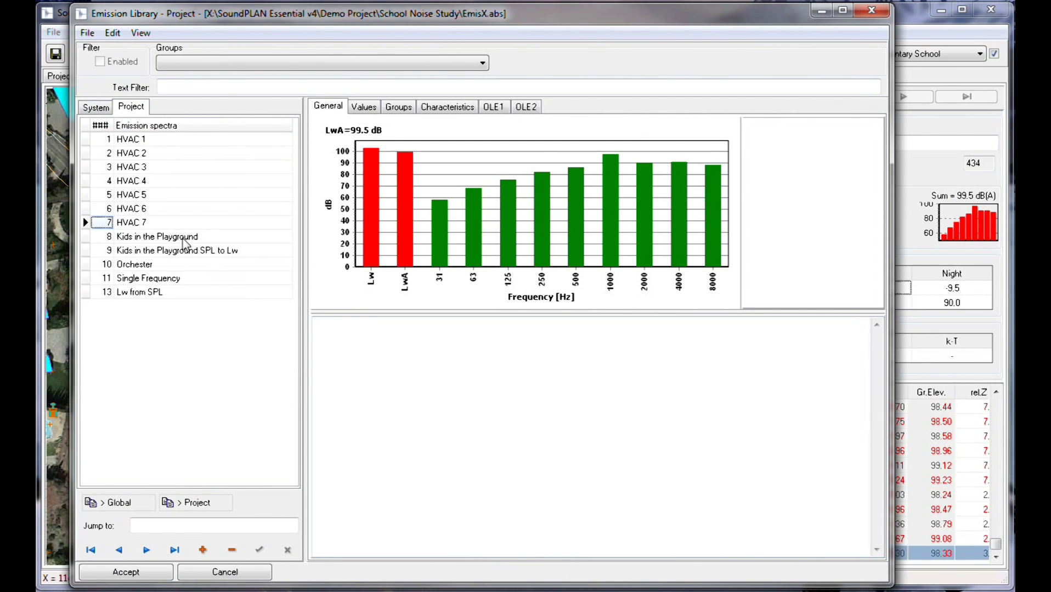
left_click(365, 107)
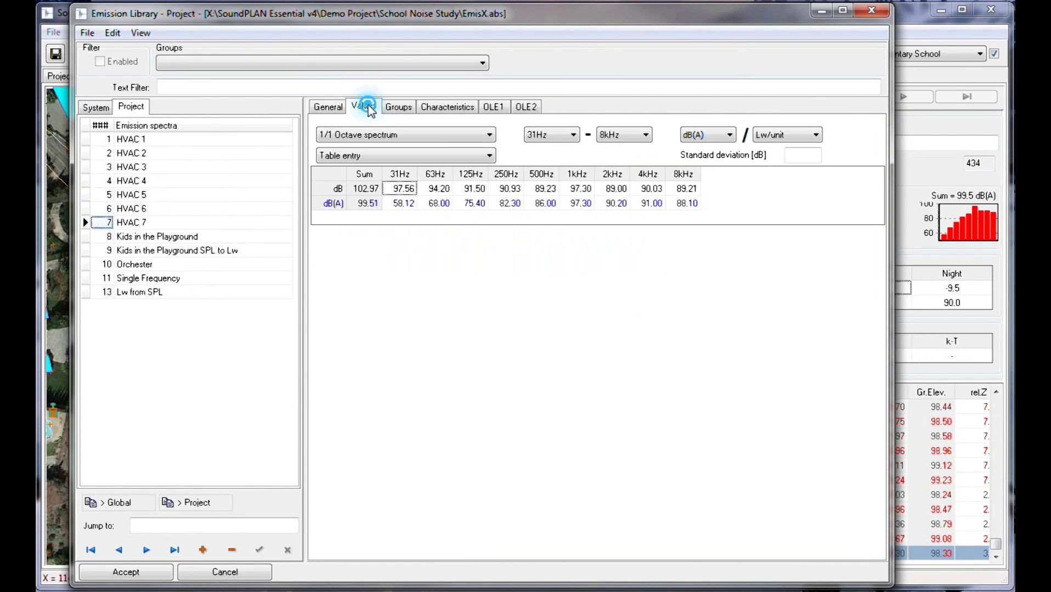
Try lower frequency limits of 16 Hz and 8 Hz for the HVAC 7 octave spectrum and close the emission library without saving
left_click(556, 134)
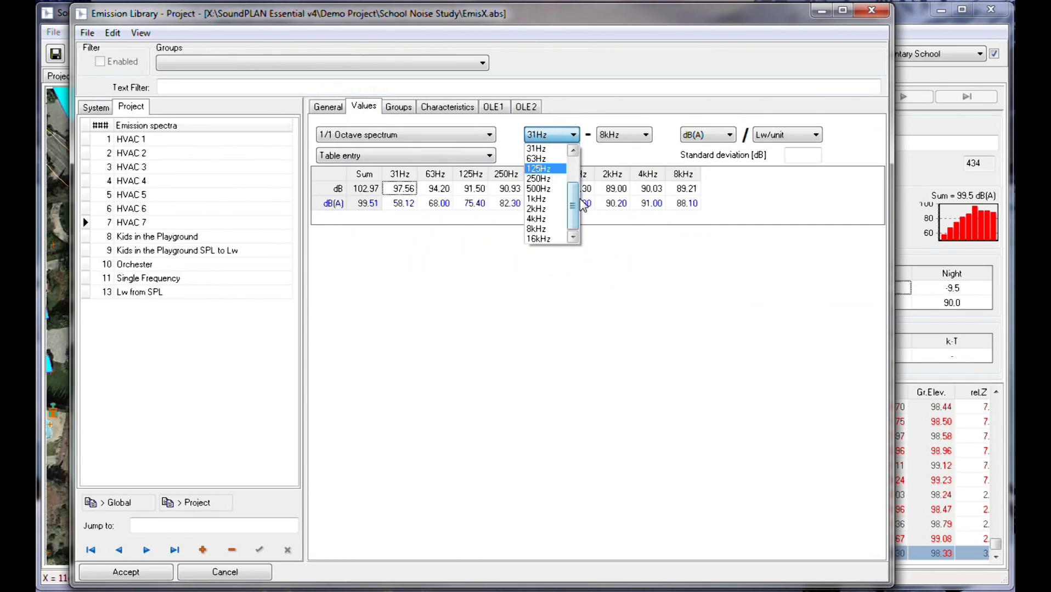
left_click_drag(575, 210, 579, 174)
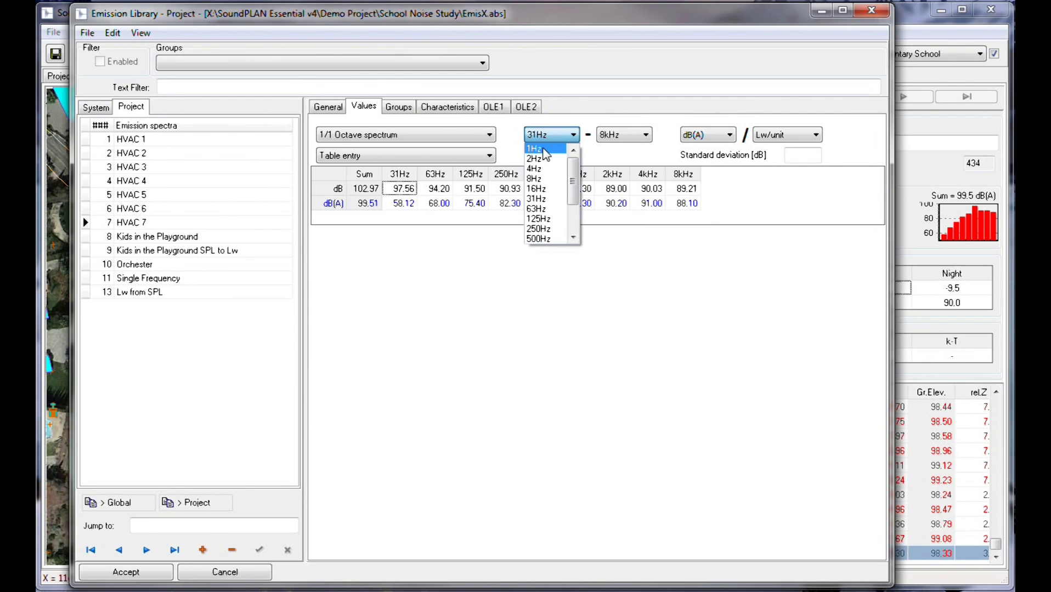
left_click(536, 188)
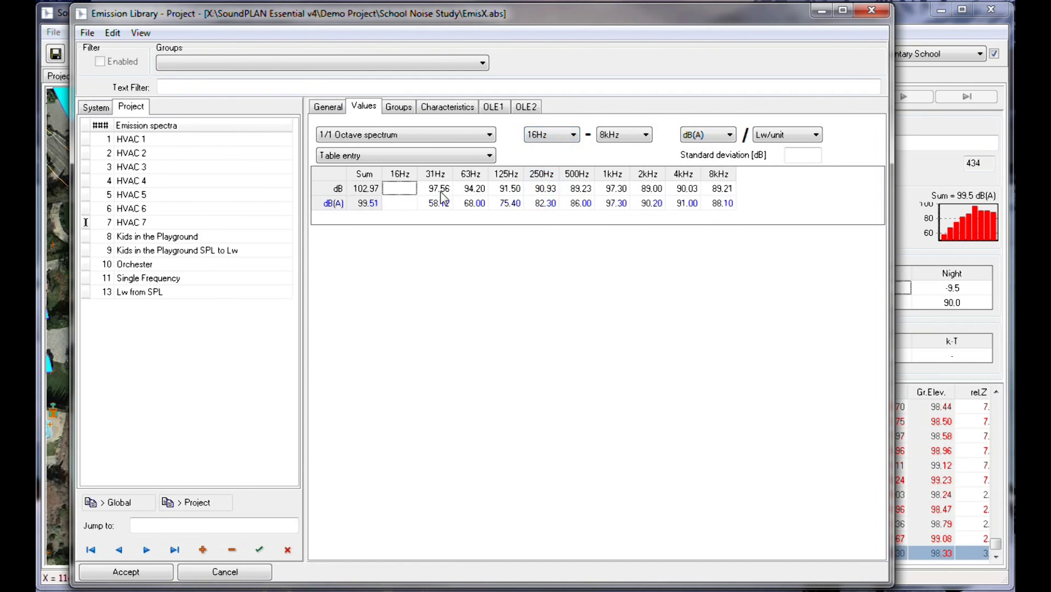
left_click(546, 138)
scroll(543, 164, "up", 2)
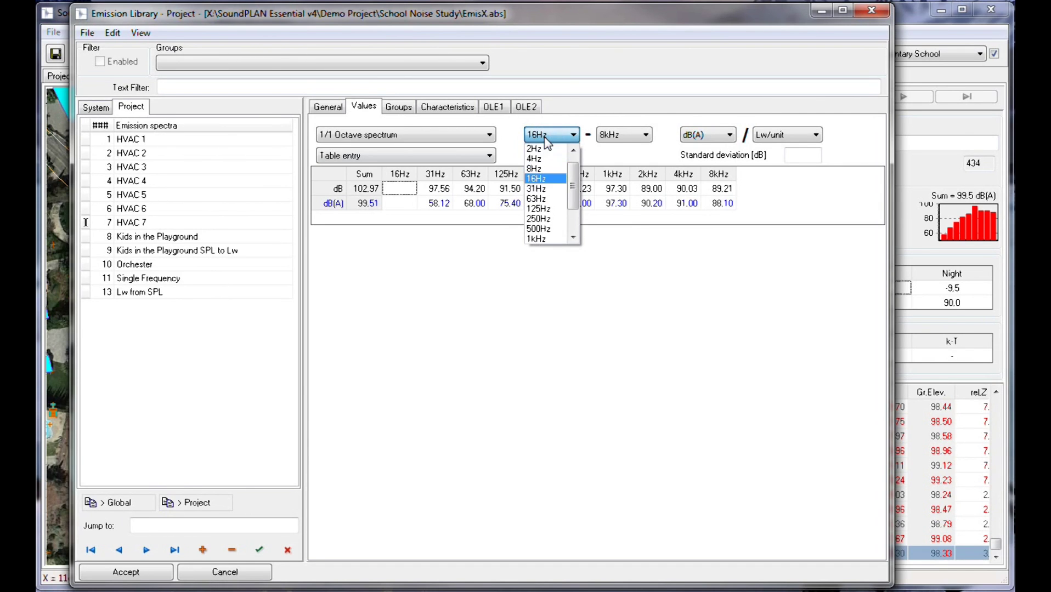
left_click(540, 164)
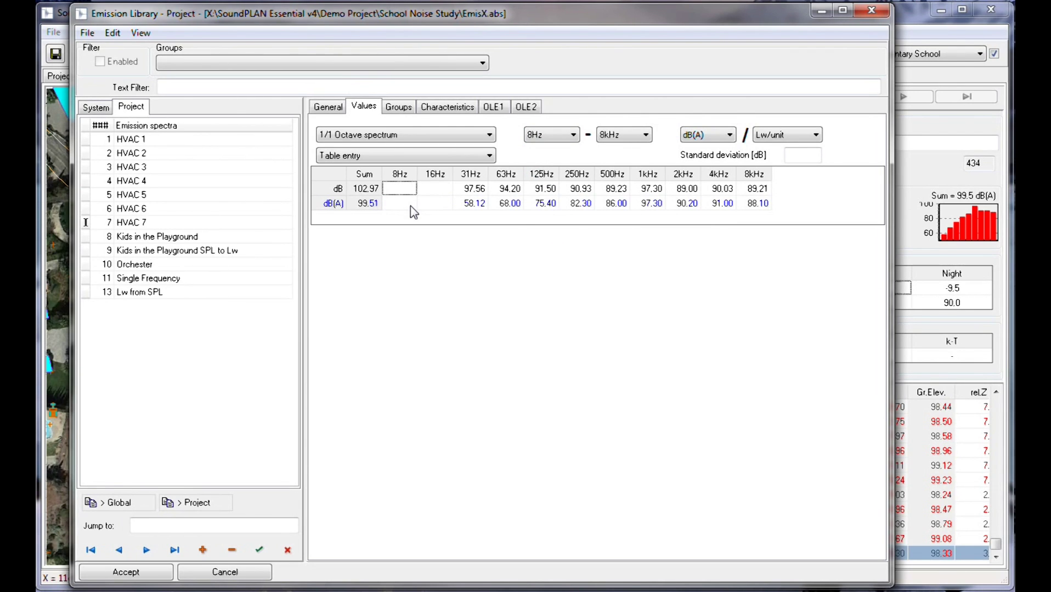
left_click(234, 573)
left_click(527, 355)
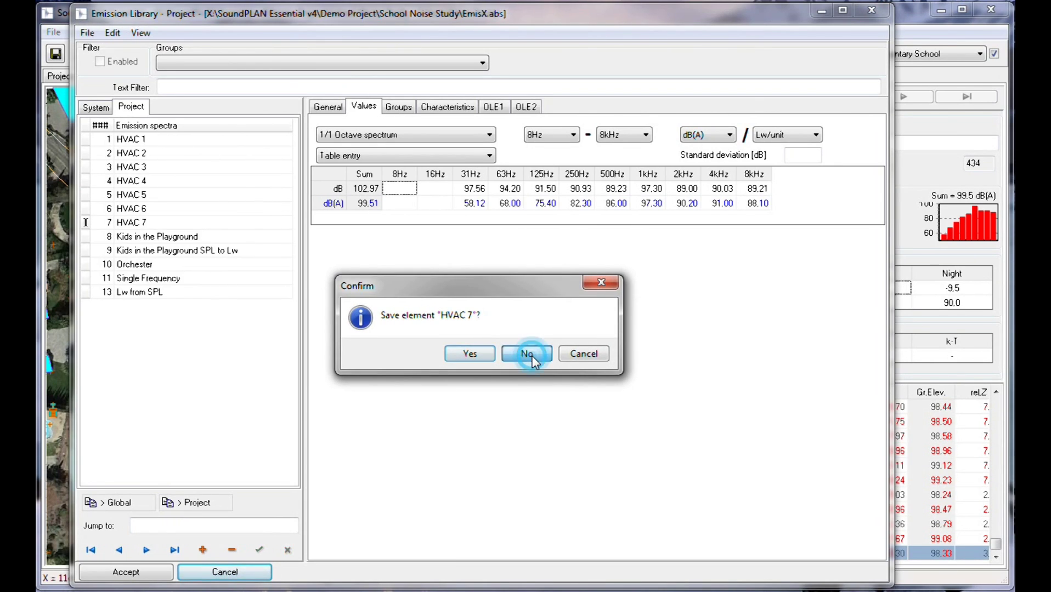
Open the program's PDF manual, view its title page and close it again
left_click(206, 31)
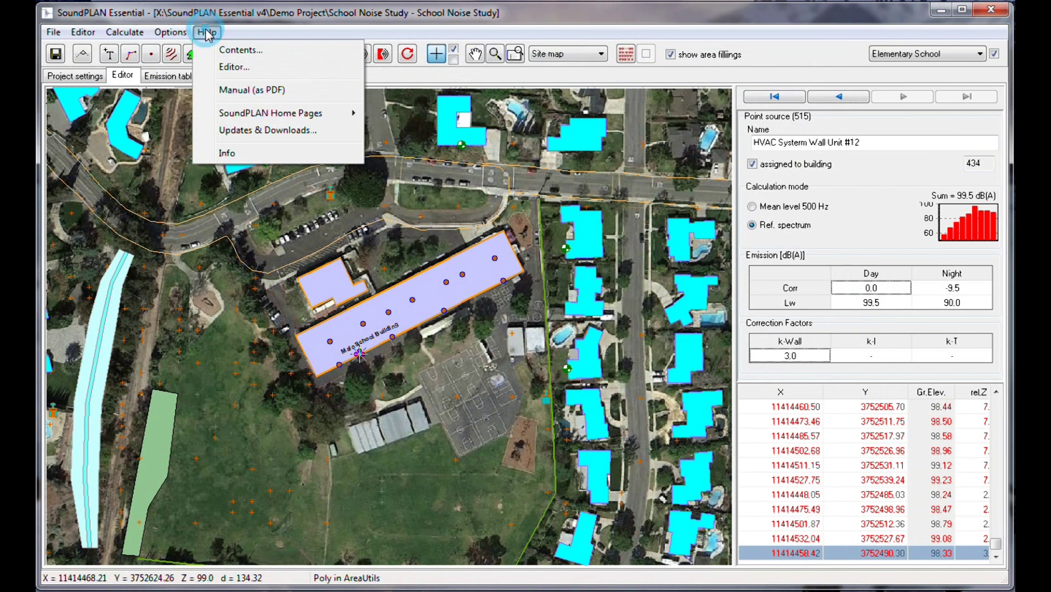
left_click(260, 90)
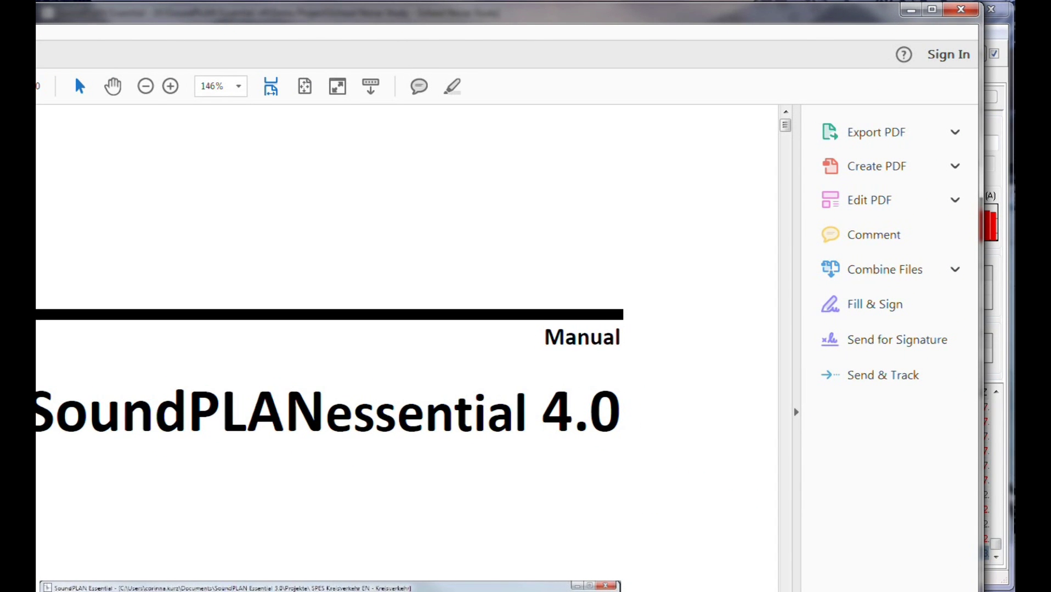
left_click_drag(0, 4, 40, 4)
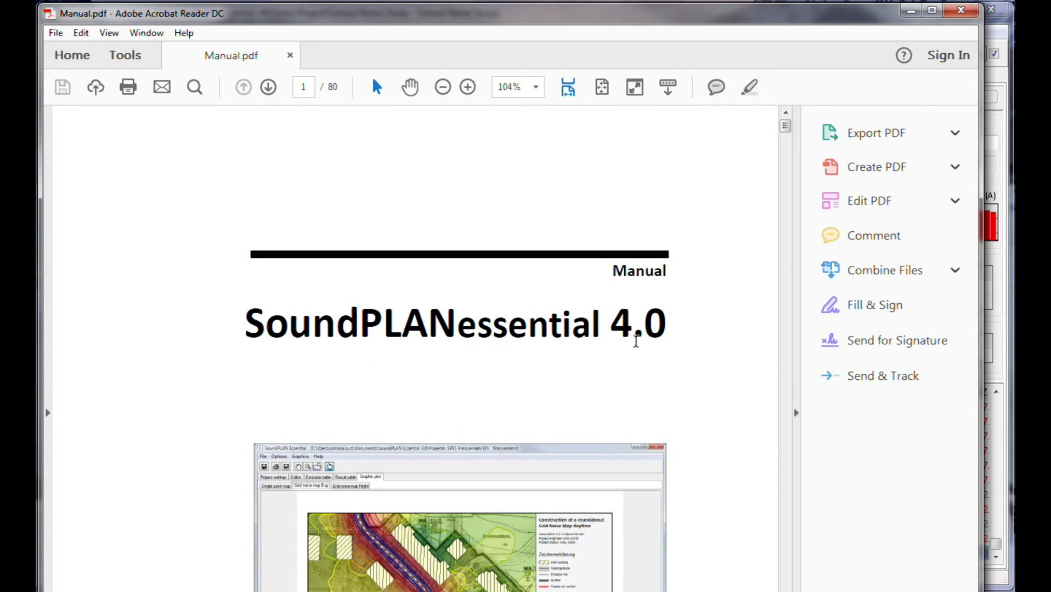
left_click(785, 129)
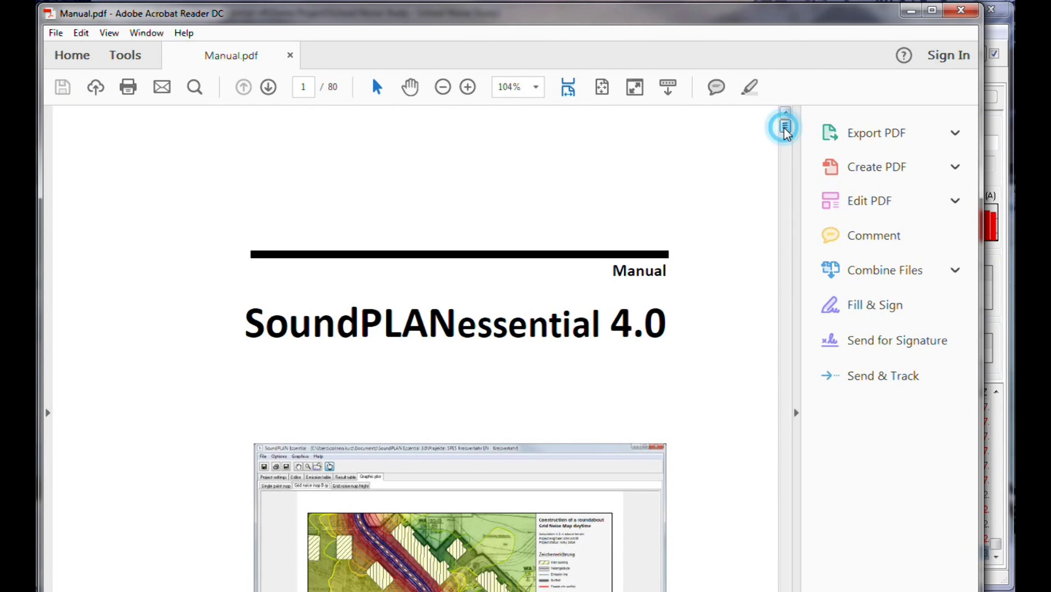
left_click_drag(786, 131, 785, 127)
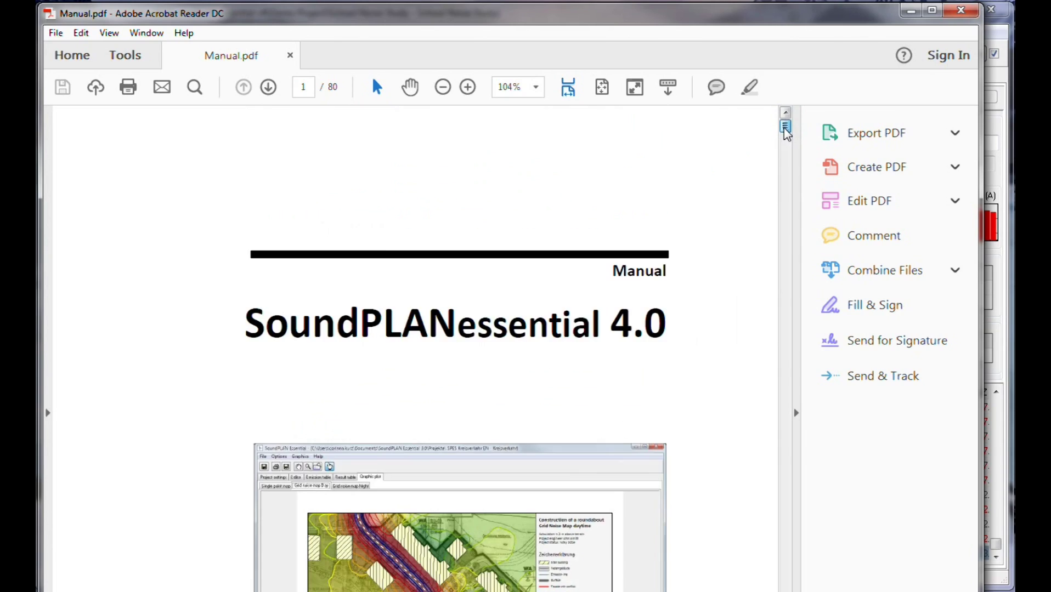
left_click(951, 14)
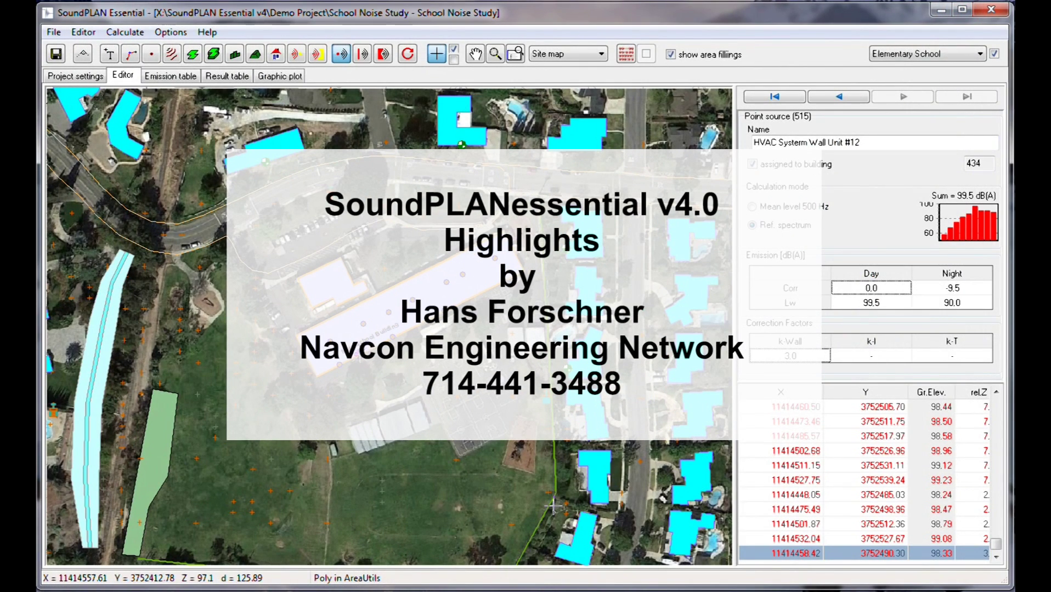